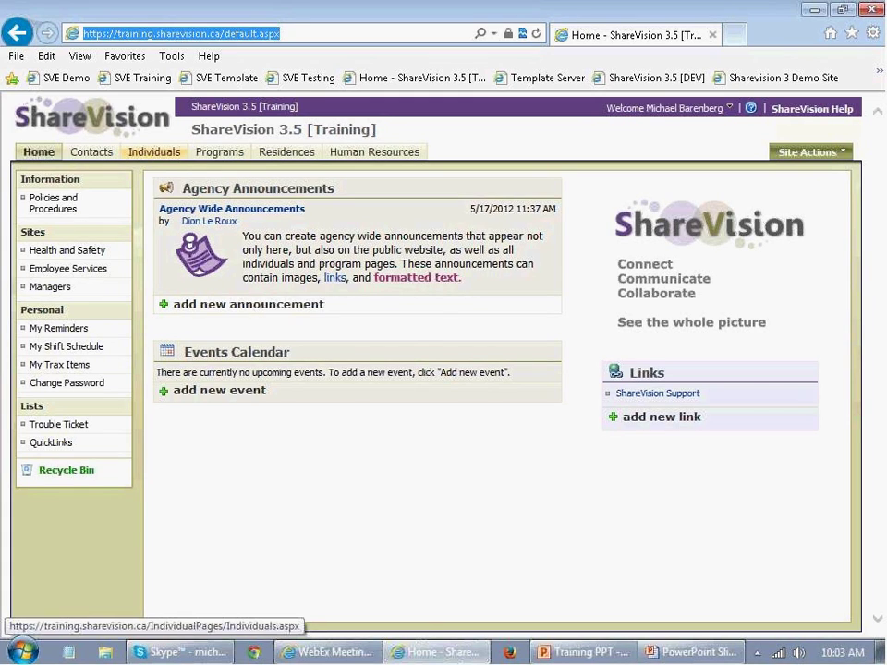
# Open the third listed individual's details page and view their Asset Management records.
pyautogui.click(168, 160)
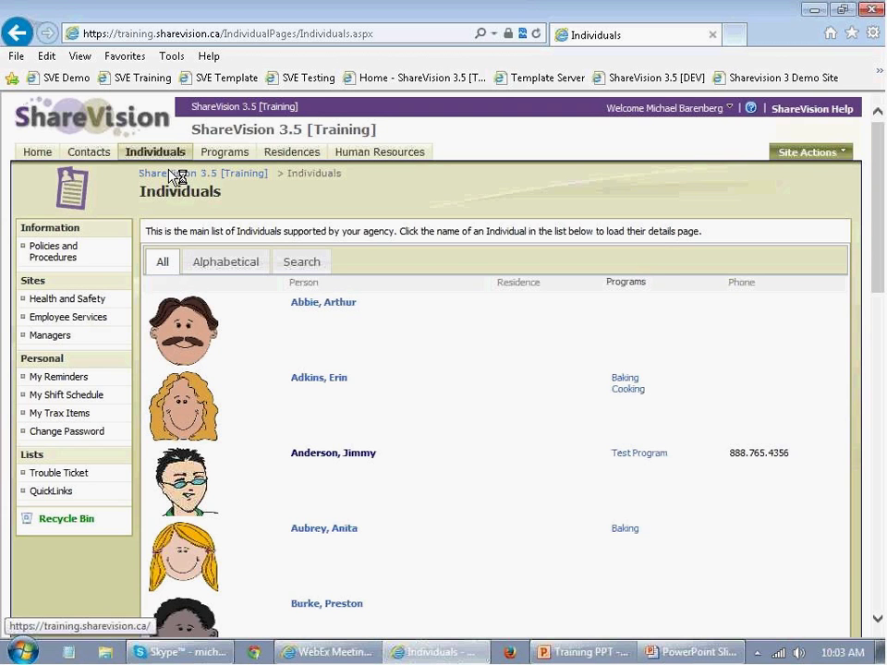
pyautogui.click(356, 454)
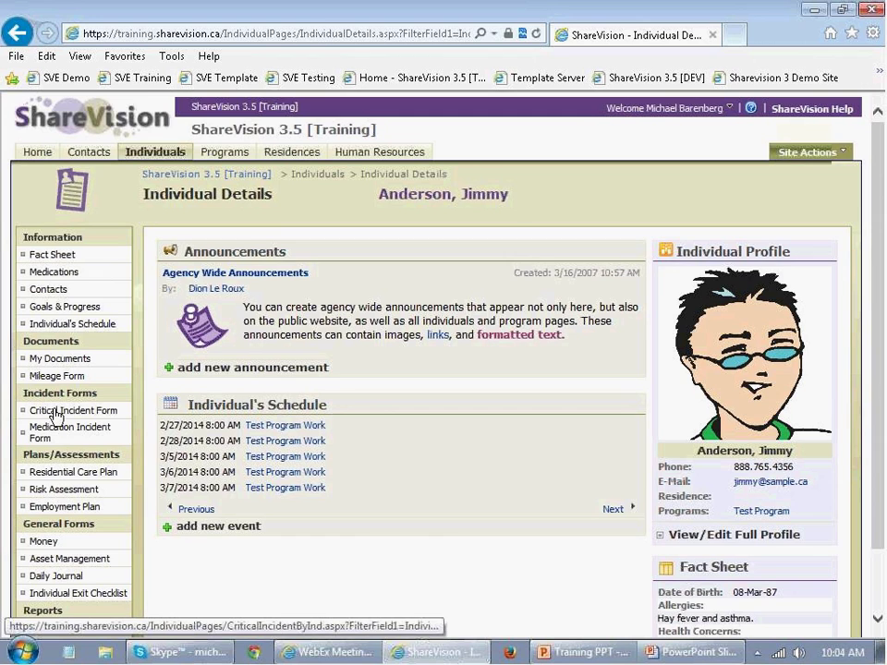
pyautogui.scroll(-2, 57, 407)
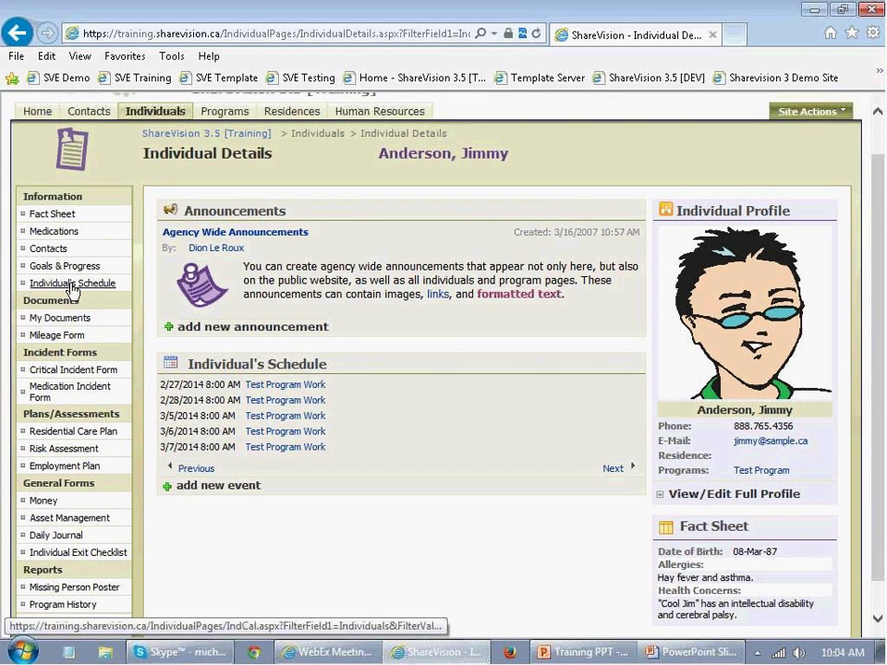
pyautogui.click(93, 525)
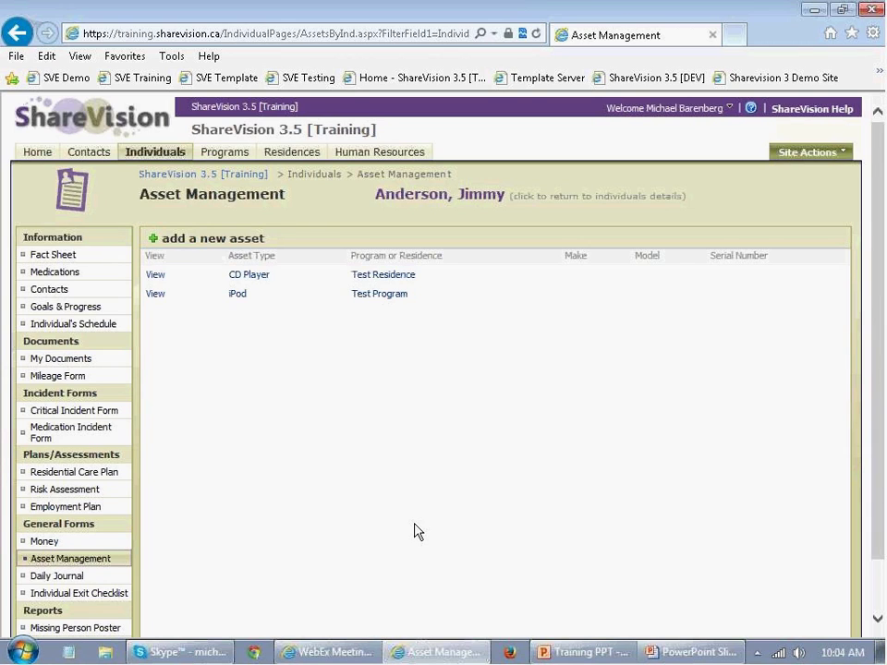
pyautogui.click(779, 111)
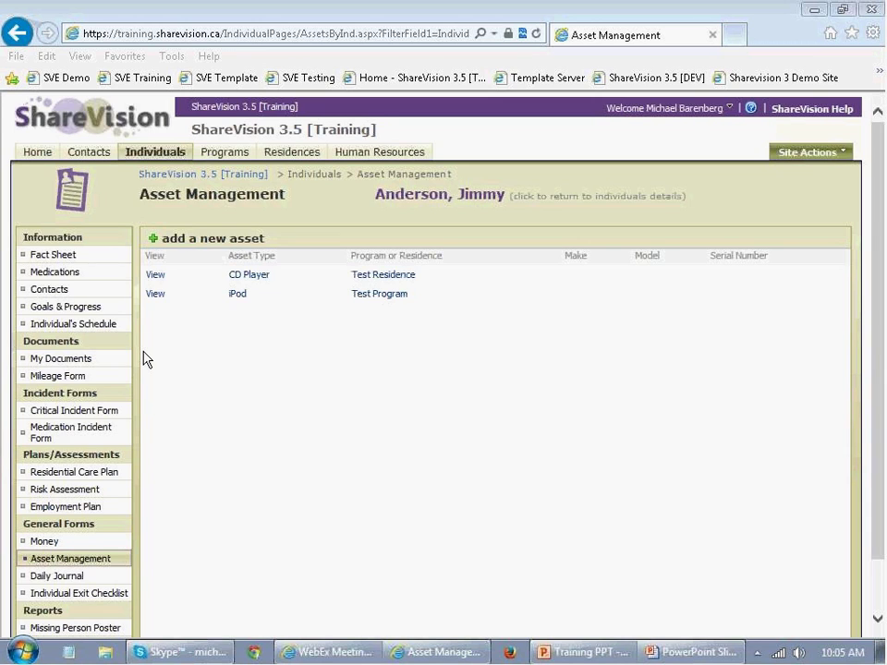
# View the individual's active goals and goal progress, including the far columns.
pyautogui.click(100, 314)
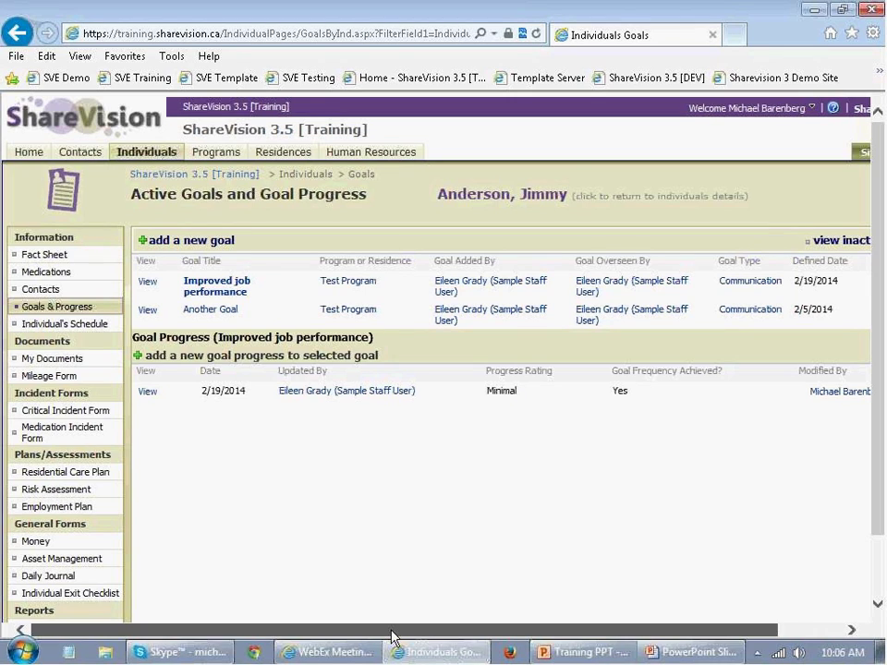
pyautogui.moveTo(391, 638); pyautogui.dragTo(456, 638)
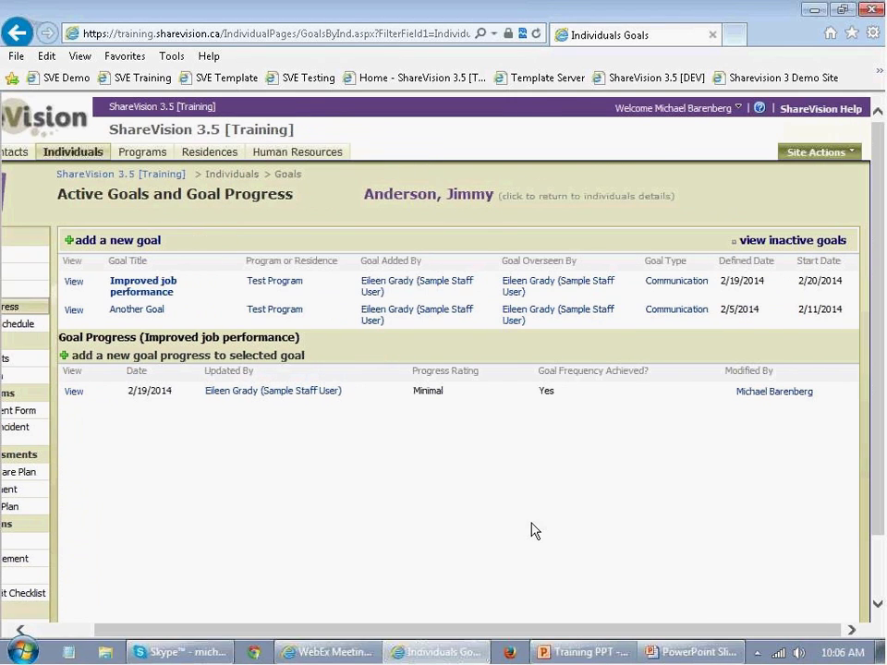
# Open the Time Tracker list from the full list of site content.
pyautogui.click(810, 153)
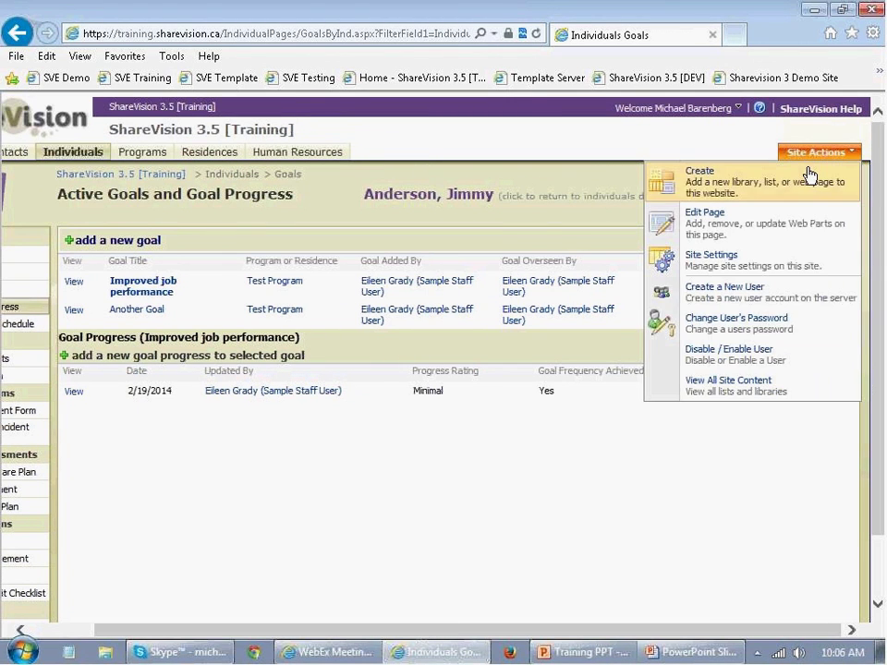
pyautogui.click(736, 383)
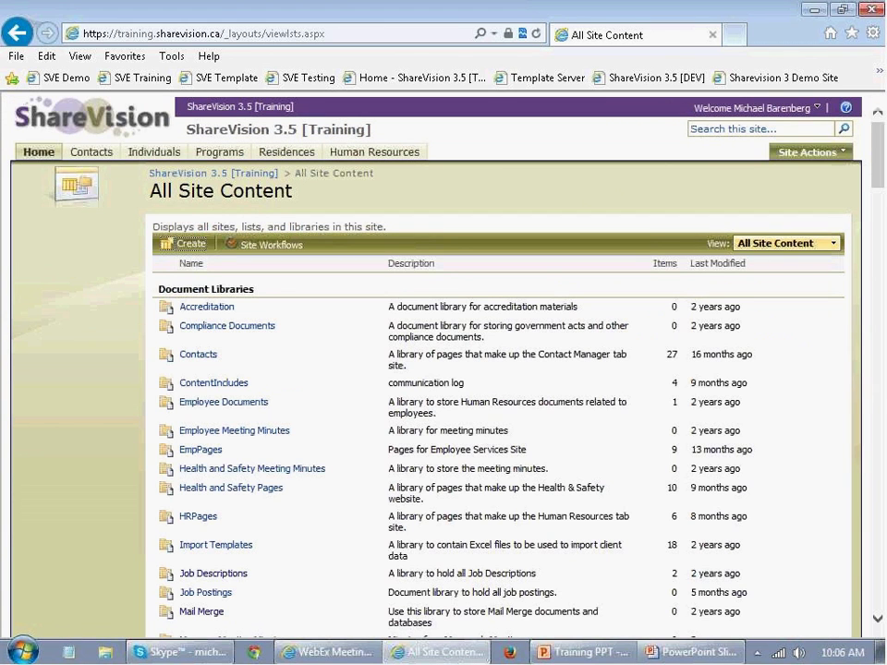
pyautogui.moveTo(880, 149); pyautogui.dragTo(877, 536)
pyautogui.click(183, 471)
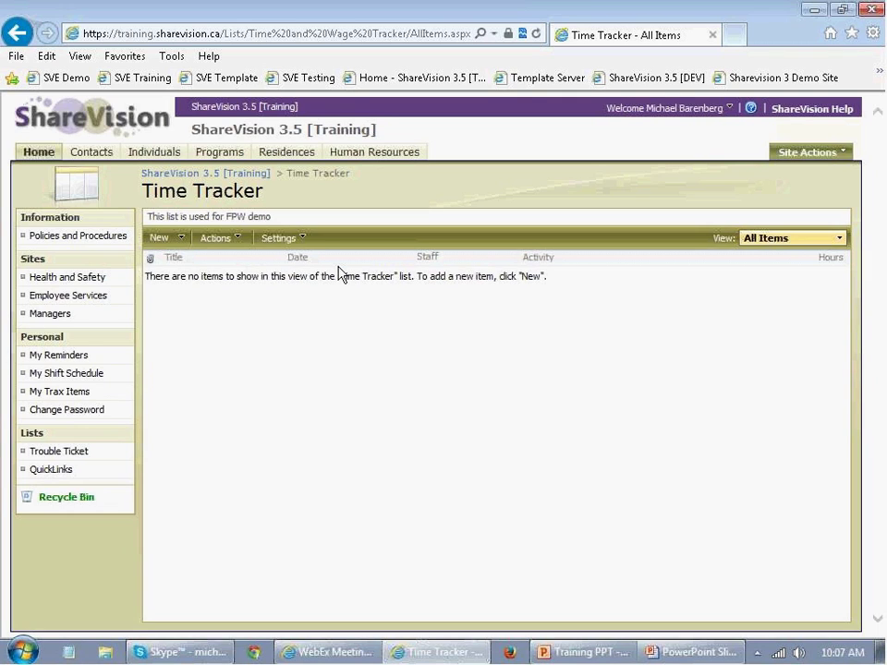
# Open the Time Tracker list settings and go to filtering its records by individual/program/residence.
pyautogui.click(306, 242)
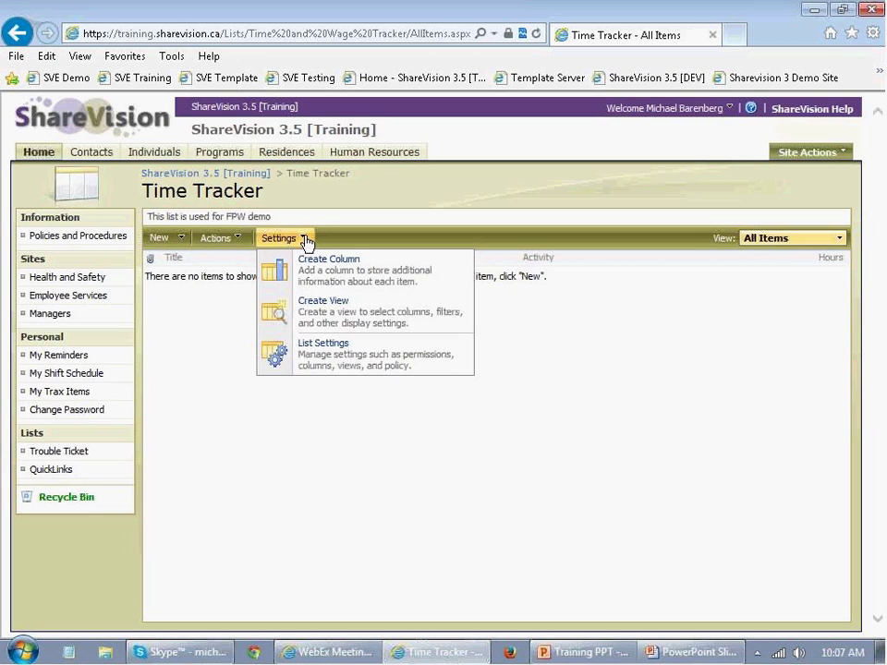
pyautogui.click(325, 351)
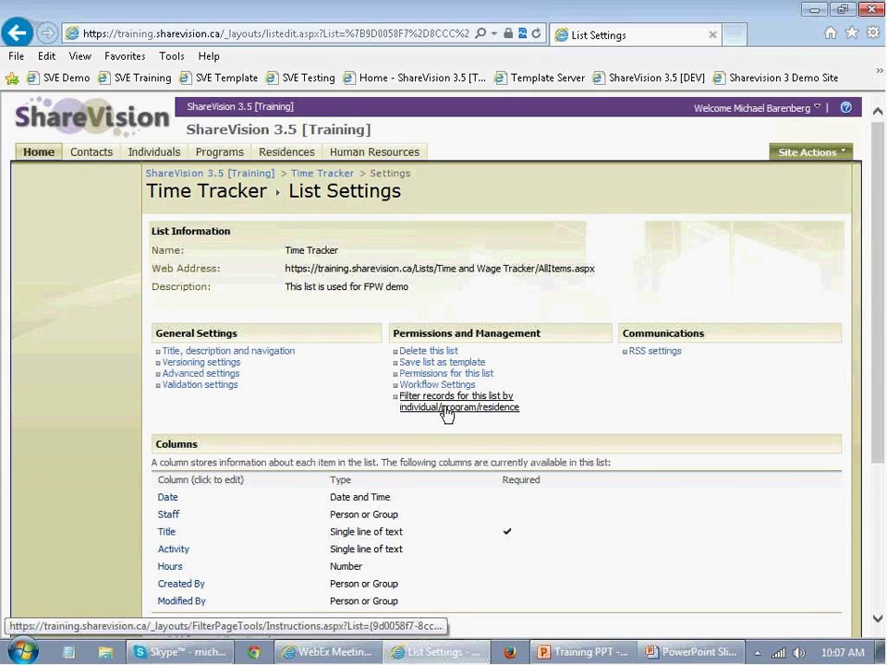
pyautogui.click(446, 413)
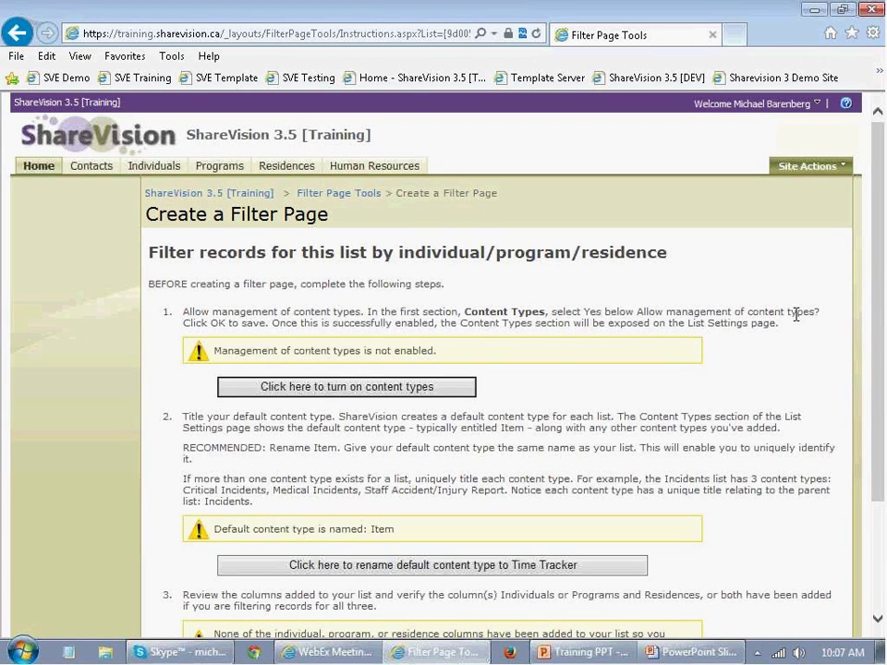
# Turn on content types for the list and rename the default content type to Time Tracker.
pyautogui.moveTo(877, 285); pyautogui.dragTo(879, 365)
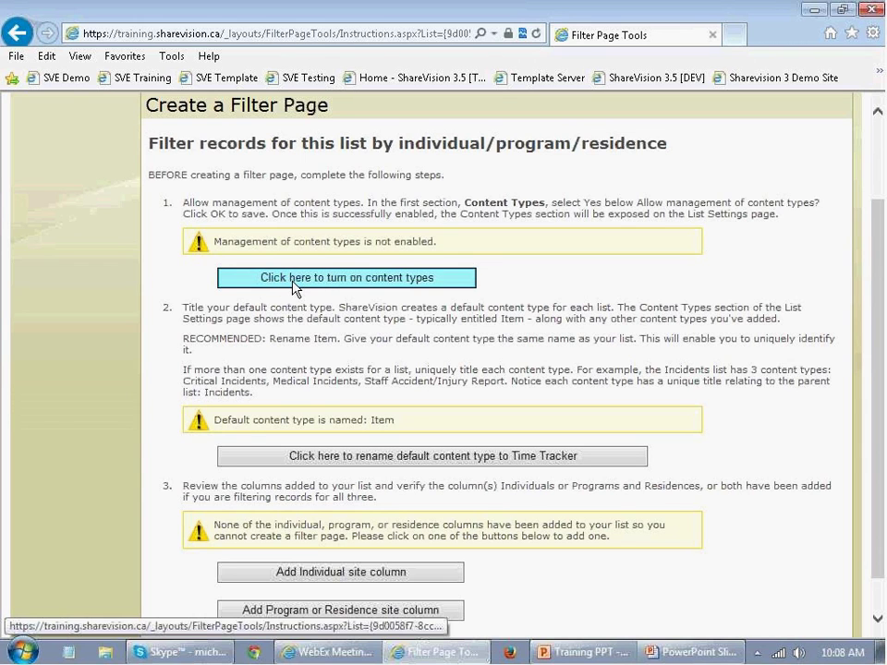
pyautogui.click(328, 279)
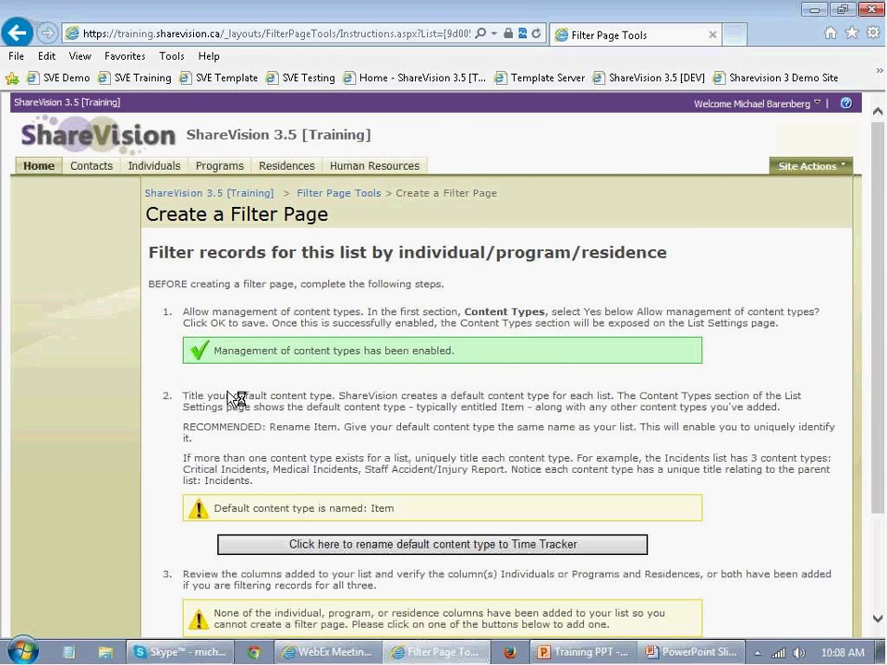
pyautogui.scroll(-1, 291, 245)
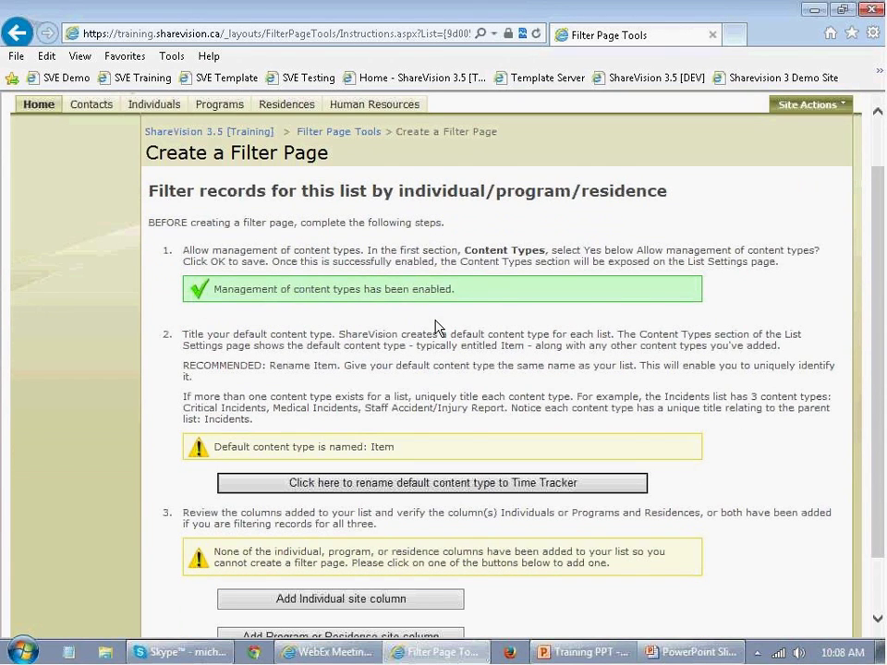
pyautogui.scroll(-1, 416, 322)
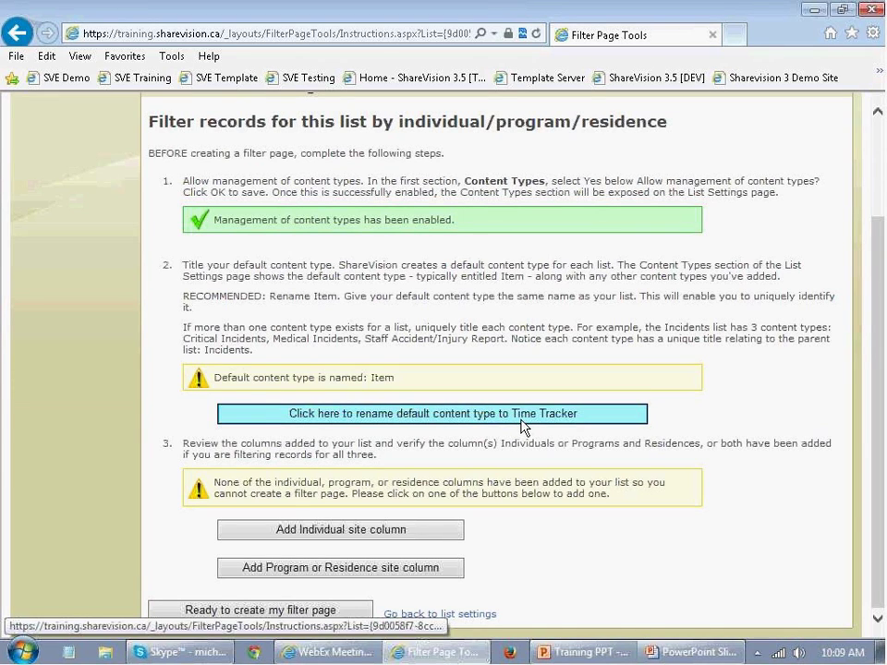
pyautogui.click(287, 413)
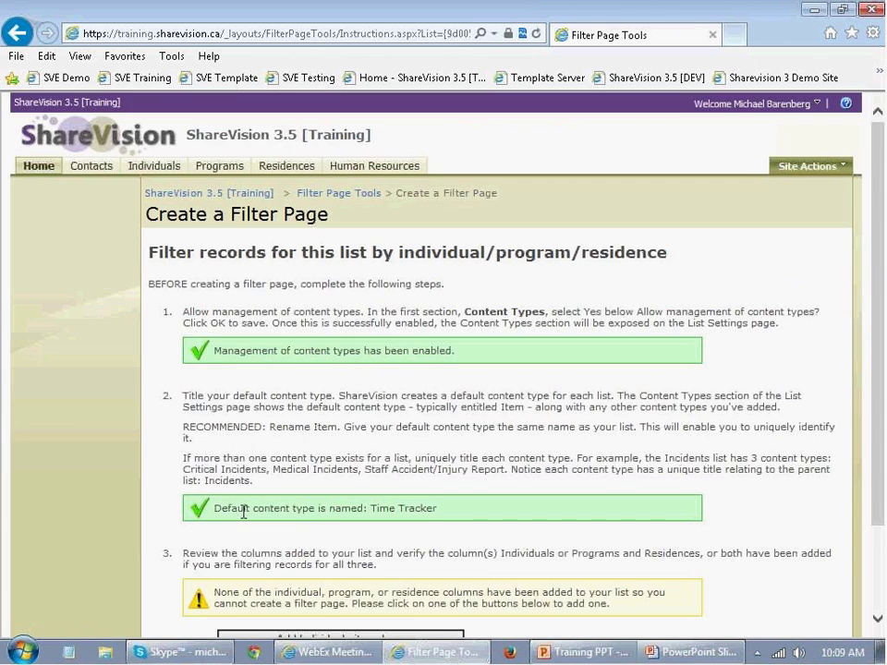
# Add the Individual and the Program or Residence site columns to the list.
pyautogui.scroll(-1, 278, 466)
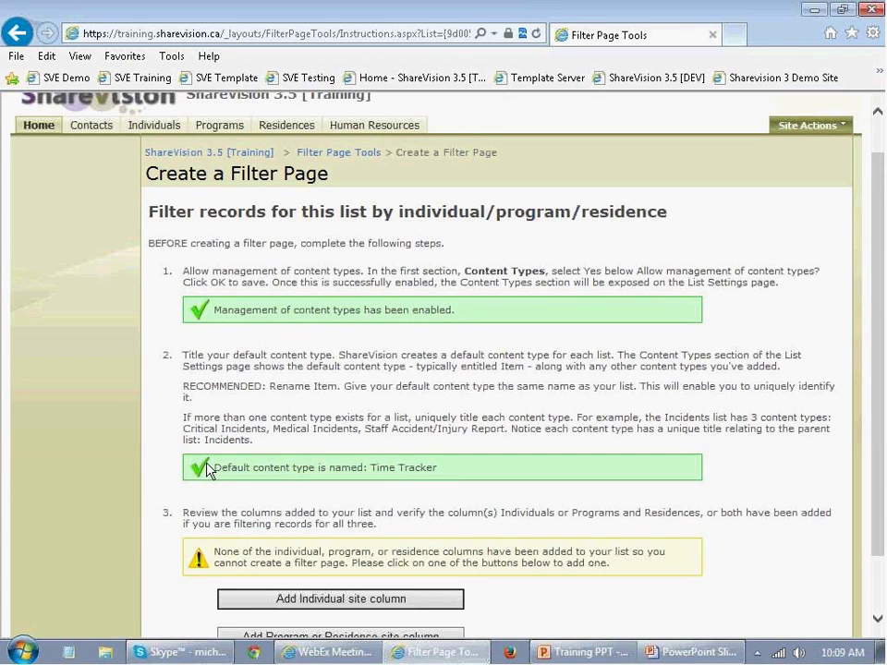
pyautogui.scroll(-1, 204, 421)
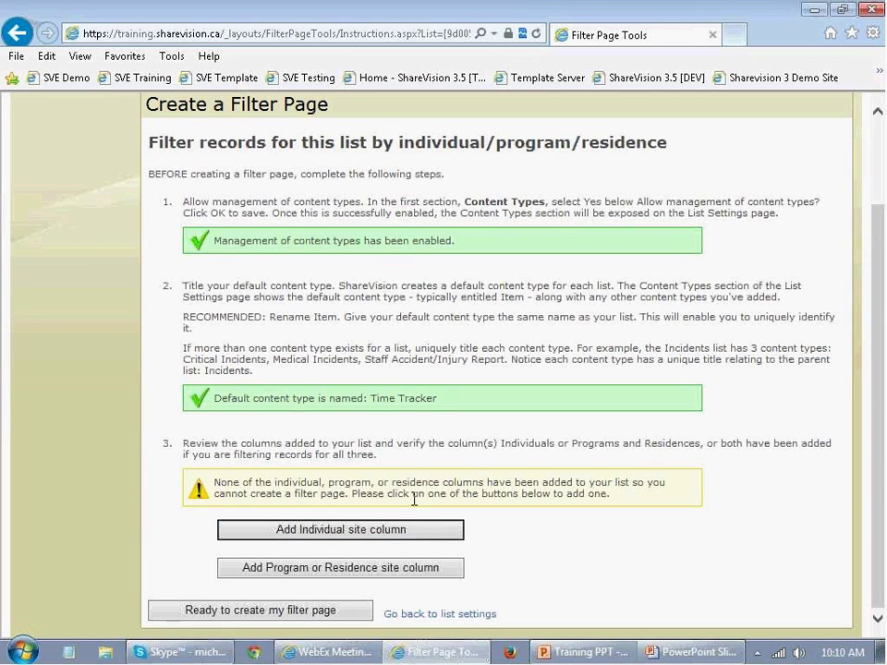
pyautogui.click(246, 535)
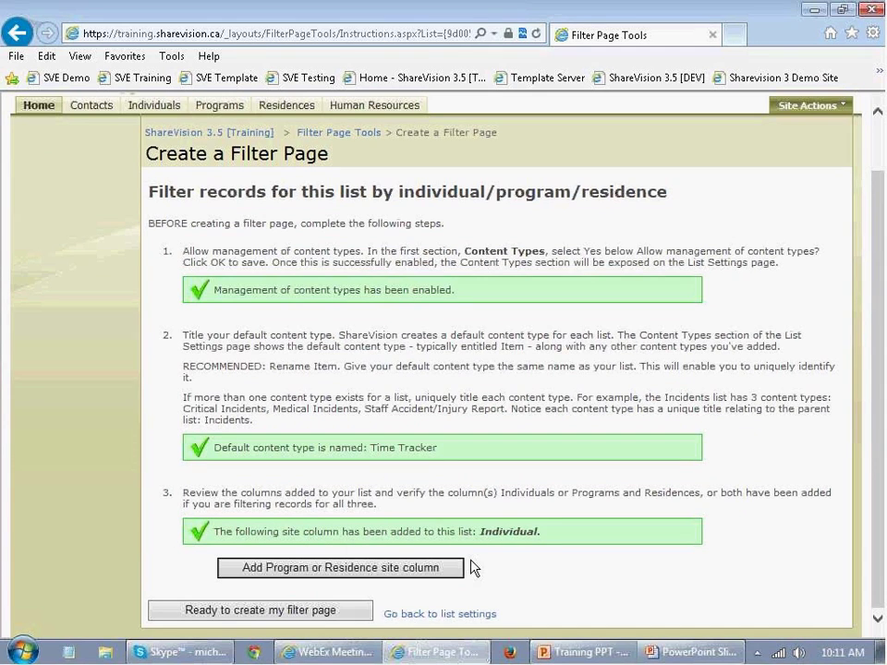
pyautogui.click(351, 570)
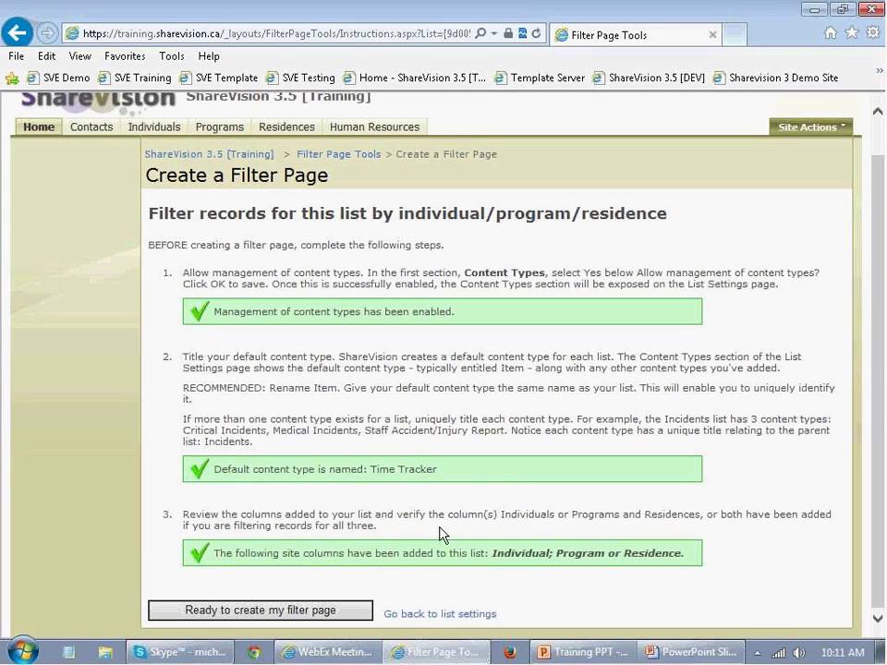
# Proceed to creating the filter page and keep Time Tracker as the content type of the filtered list.
pyautogui.click(164, 614)
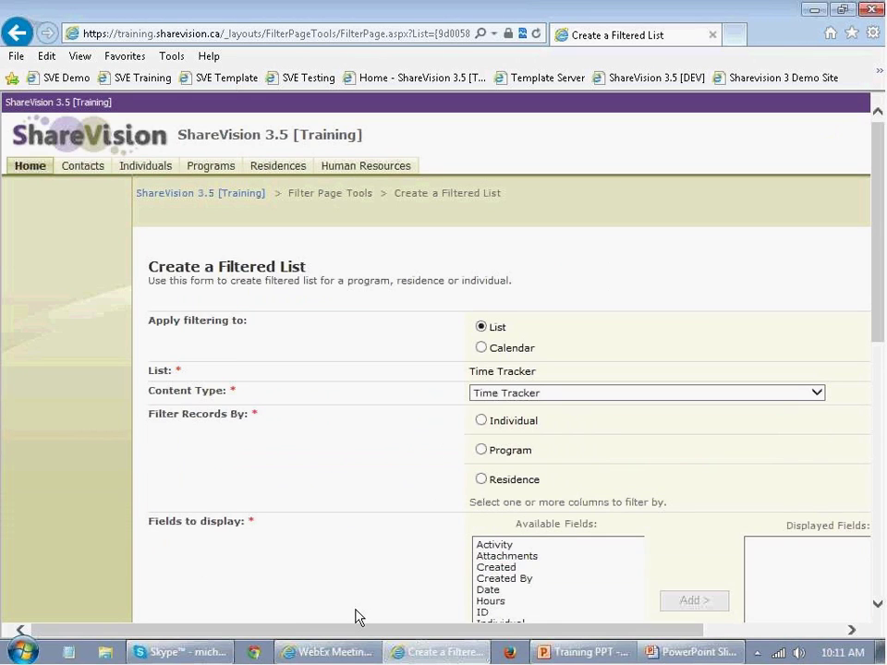
pyautogui.moveTo(362, 635); pyautogui.dragTo(451, 638)
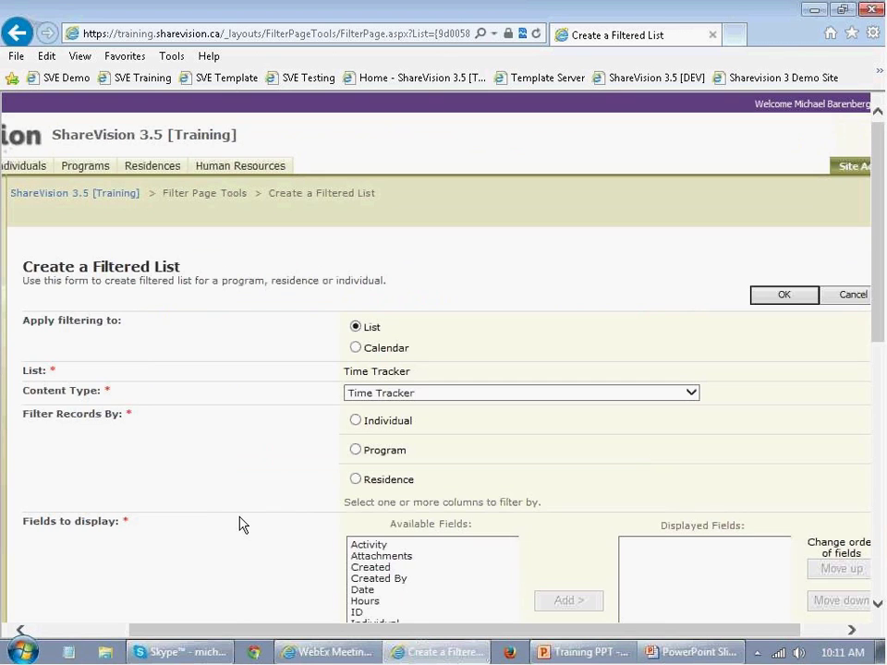
pyautogui.scroll(-1, 239, 524)
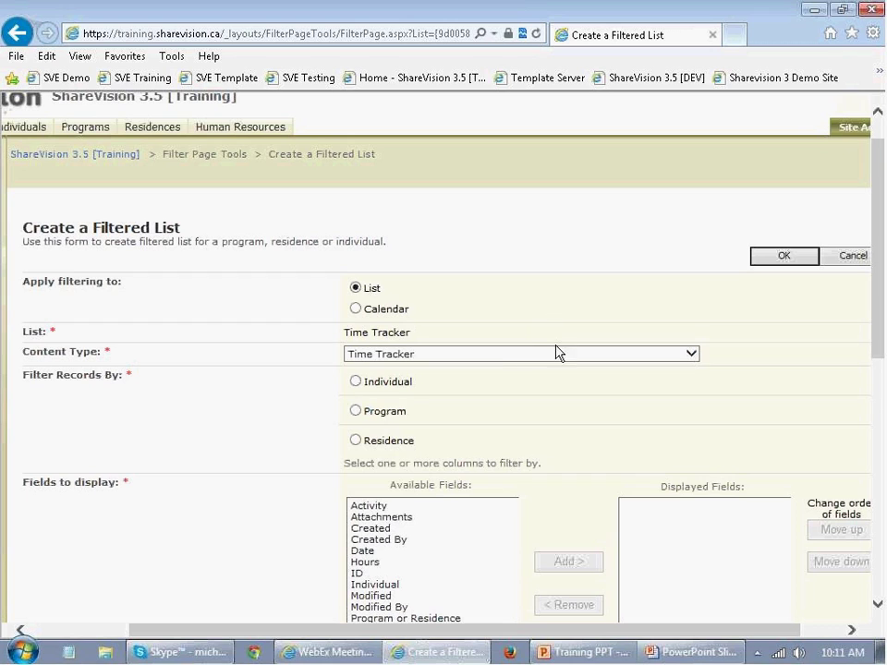
pyautogui.click(699, 355)
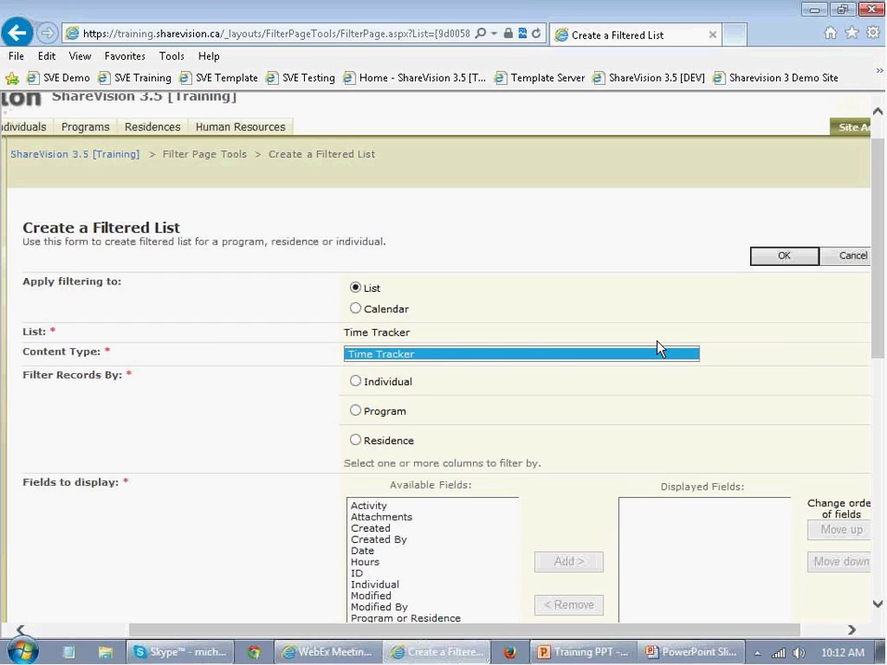
pyautogui.click(390, 399)
pyautogui.scroll(-1, 390, 399)
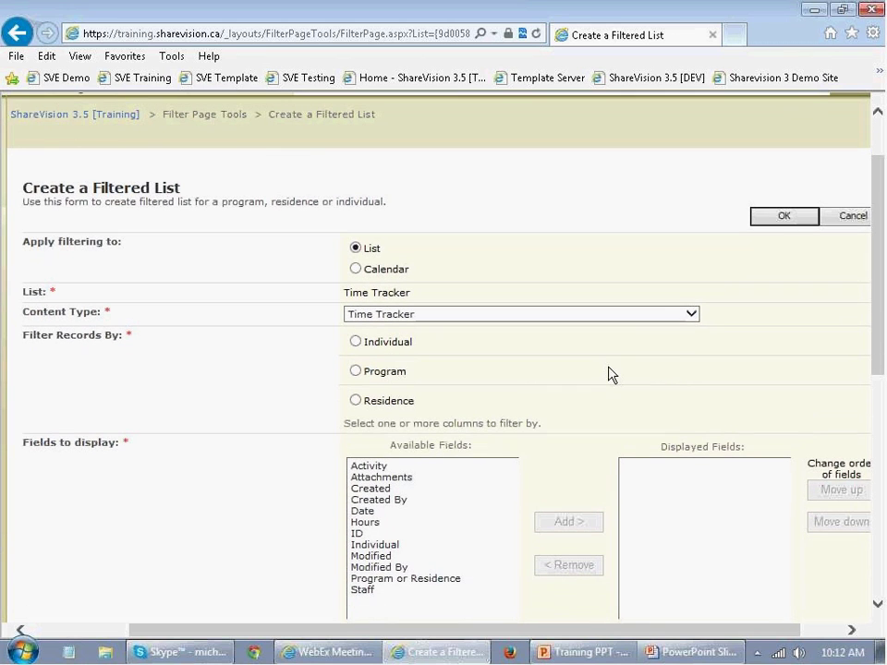
# Filter the records by Individual and show only an individual's programs/residences when filling in new records.
pyautogui.click(361, 342)
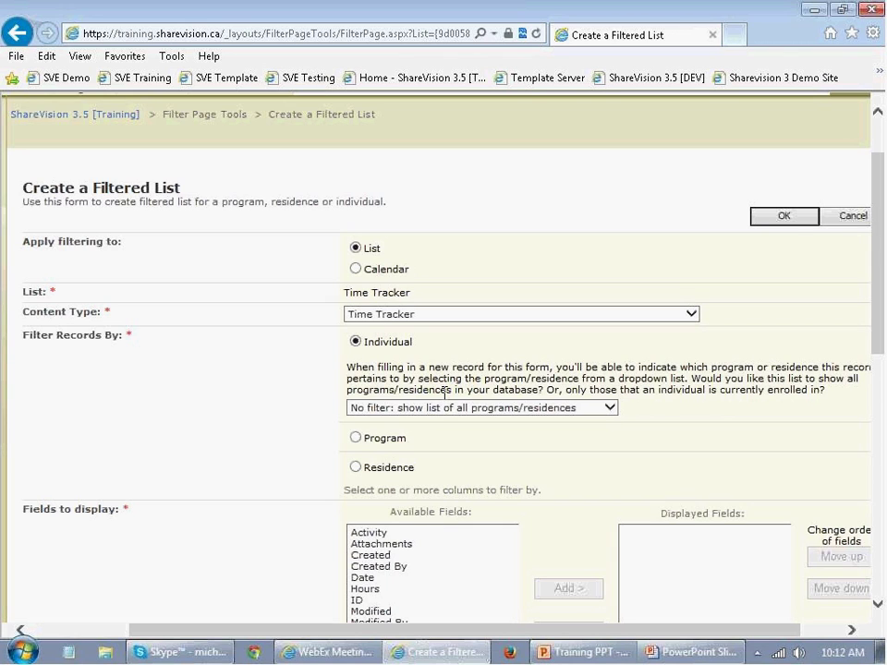
pyautogui.click(421, 409)
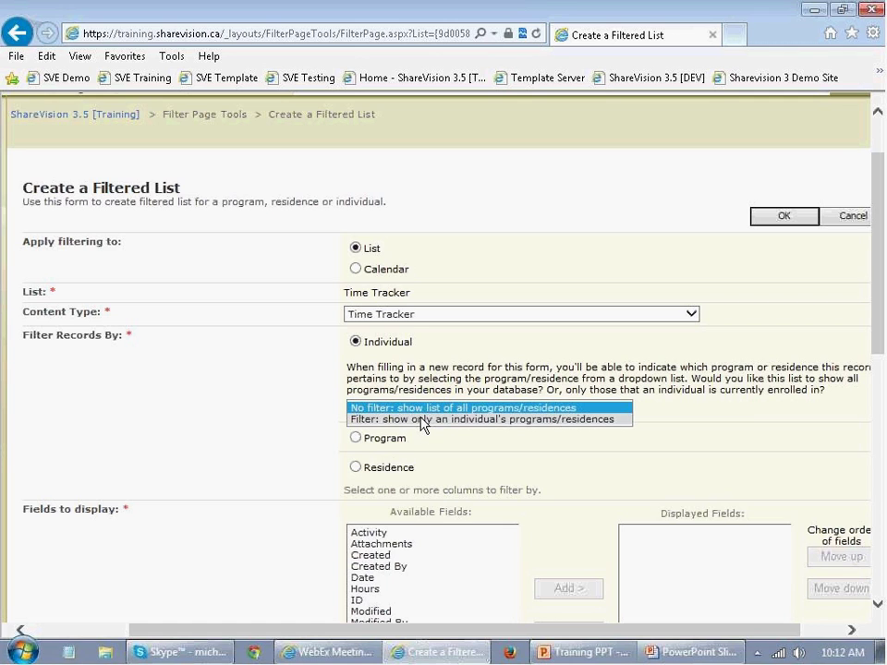
pyautogui.click(421, 421)
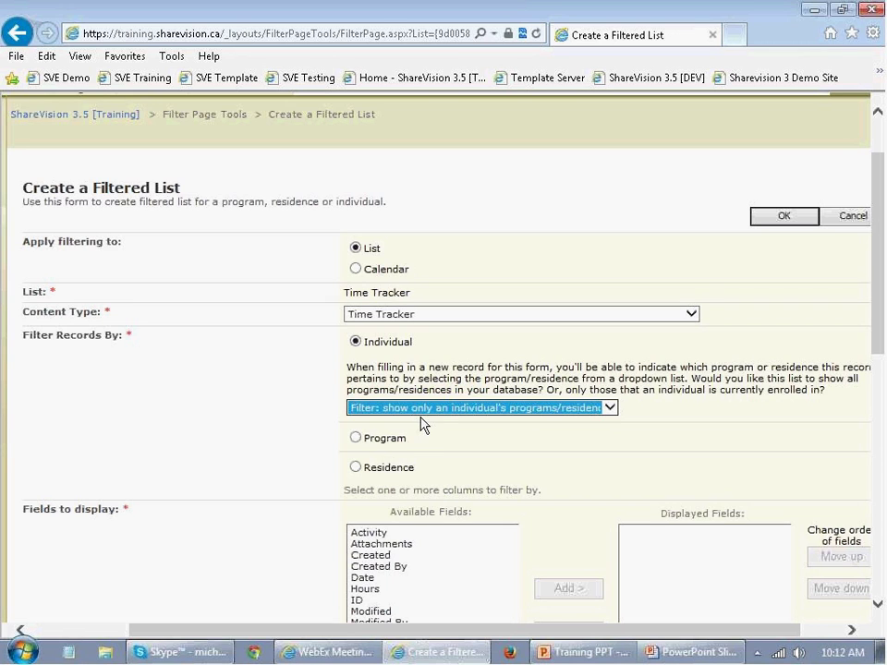
pyautogui.click(239, 431)
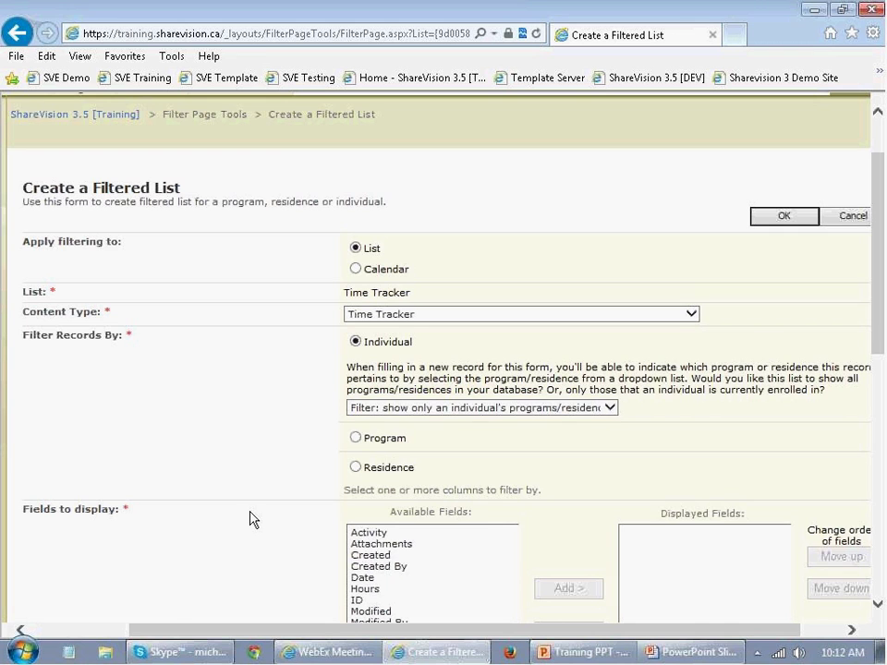
# Add Date, Staff and Program or Residence to the displayed fields of the filtered list.
pyautogui.scroll(-3, 249, 519)
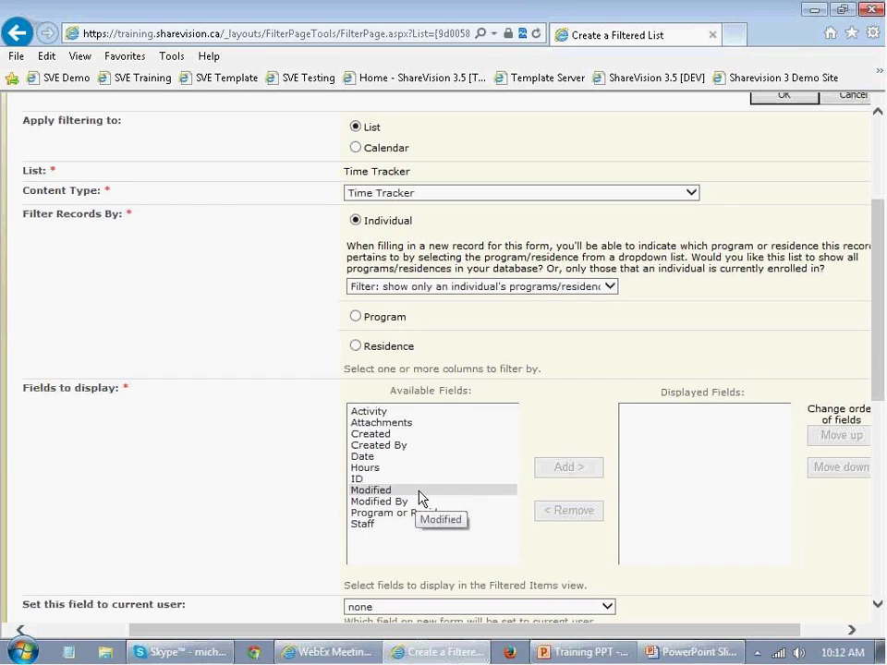
pyautogui.click(383, 456)
pyautogui.click(578, 466)
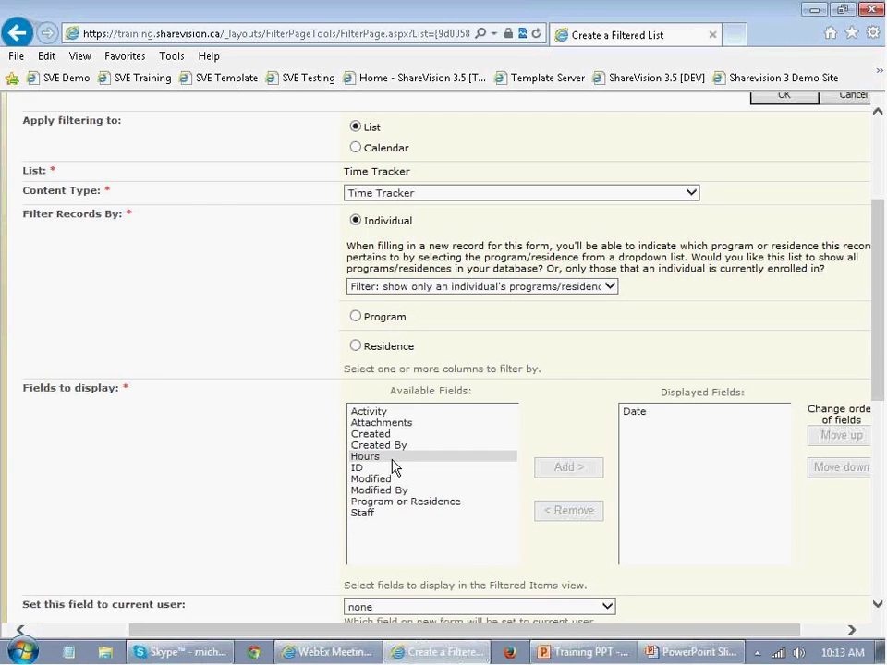
pyautogui.click(392, 513)
pyautogui.click(553, 472)
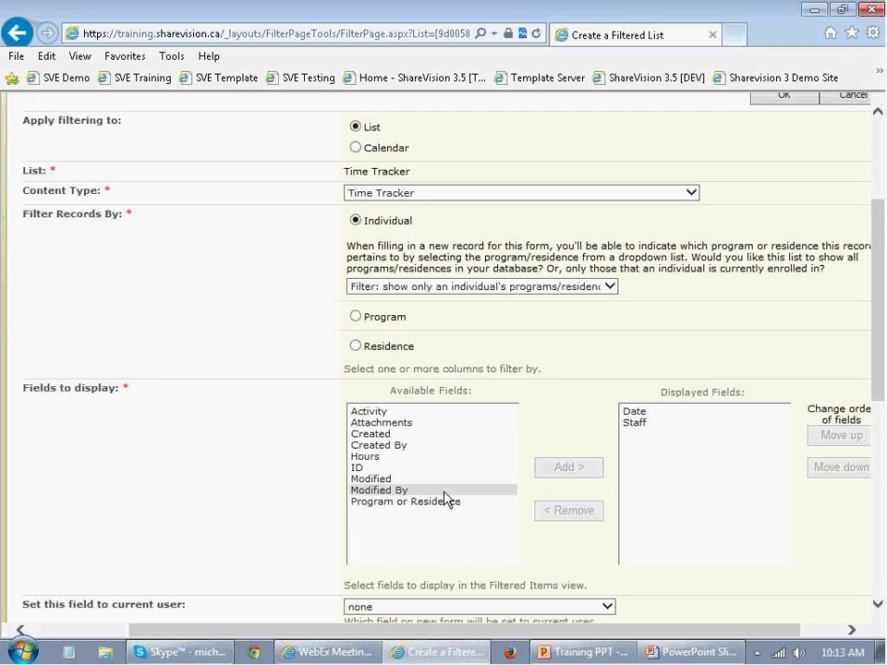
pyautogui.click(444, 502)
pyautogui.click(565, 469)
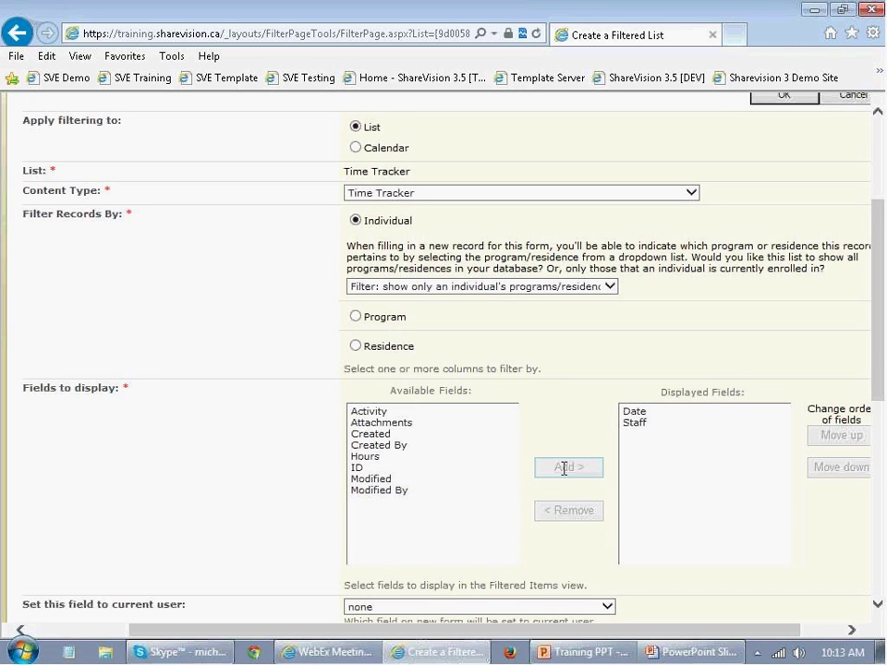
# Add Hours and Activity to the displayed fields of the filtered list and place Activity above Hours.
pyautogui.click(375, 456)
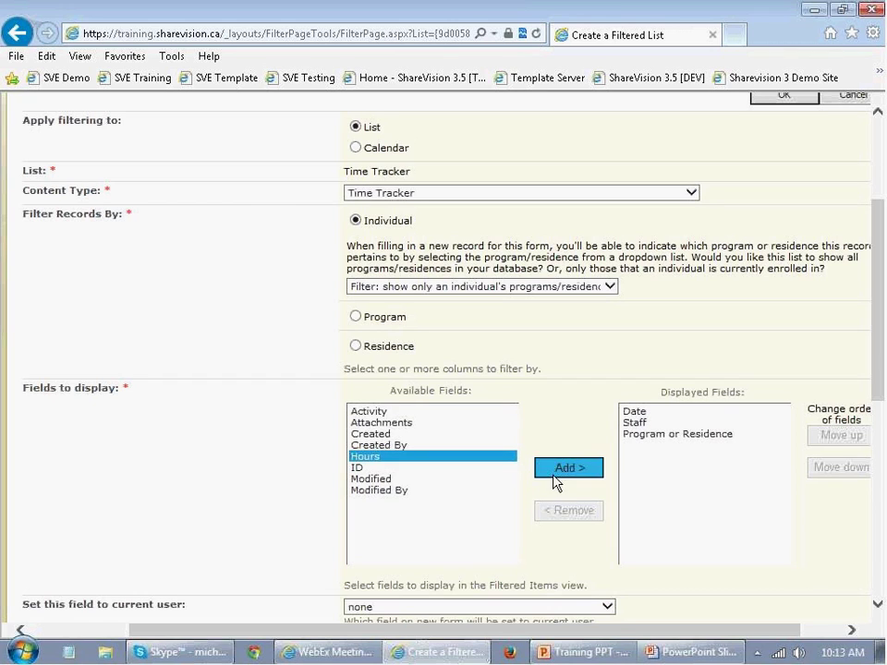
pyautogui.click(557, 471)
pyautogui.click(367, 413)
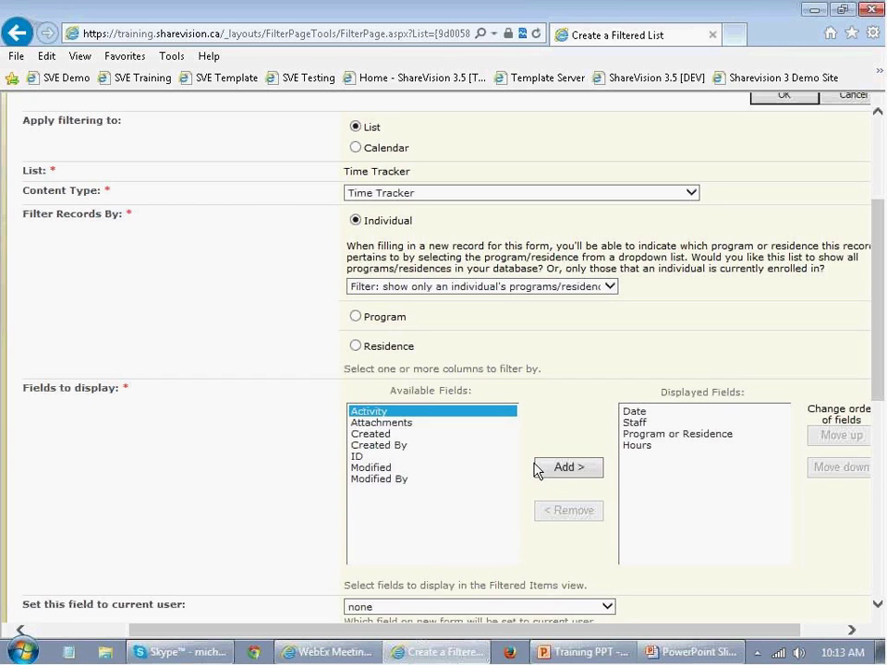
pyautogui.click(568, 467)
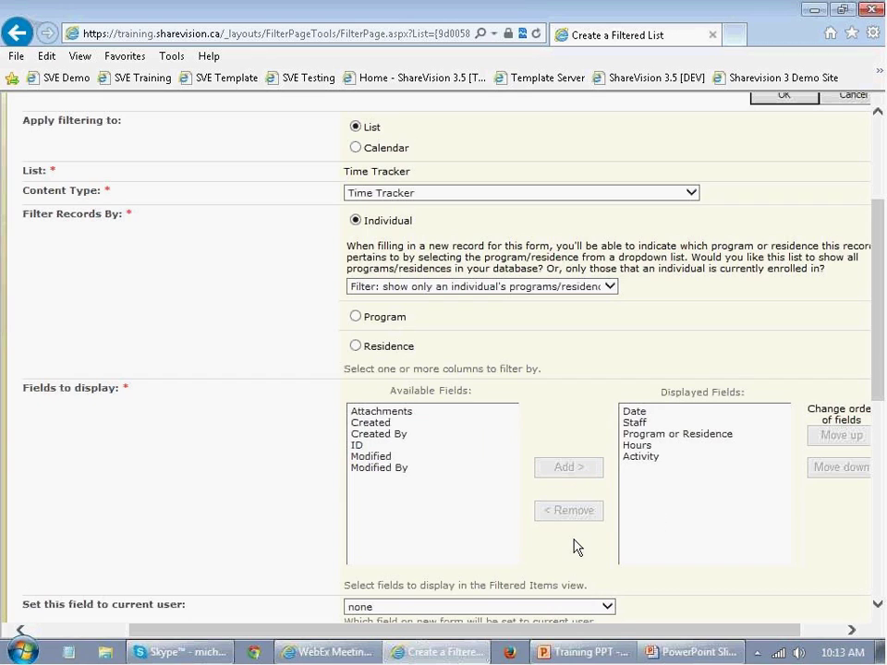
pyautogui.click(636, 460)
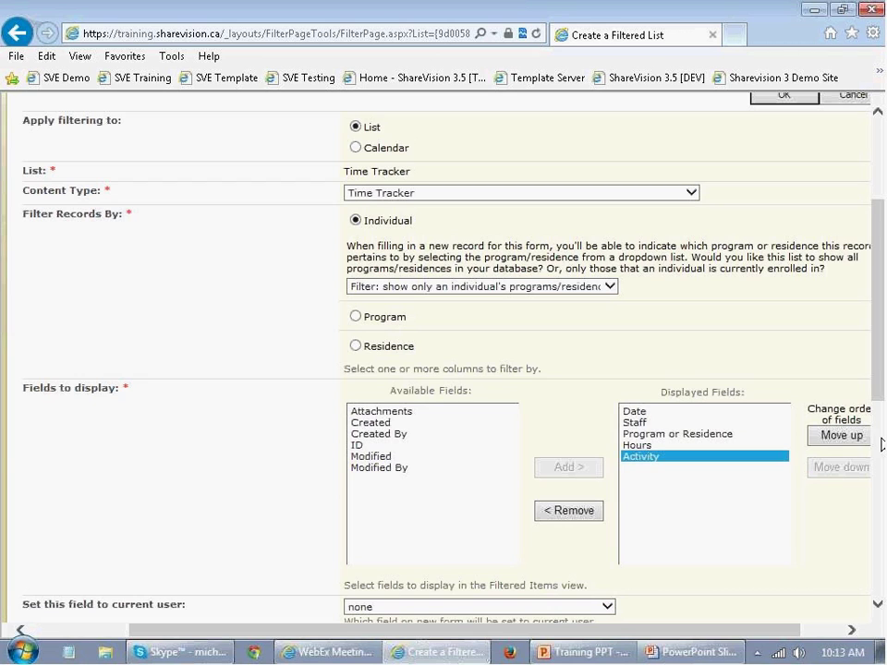
pyautogui.click(850, 438)
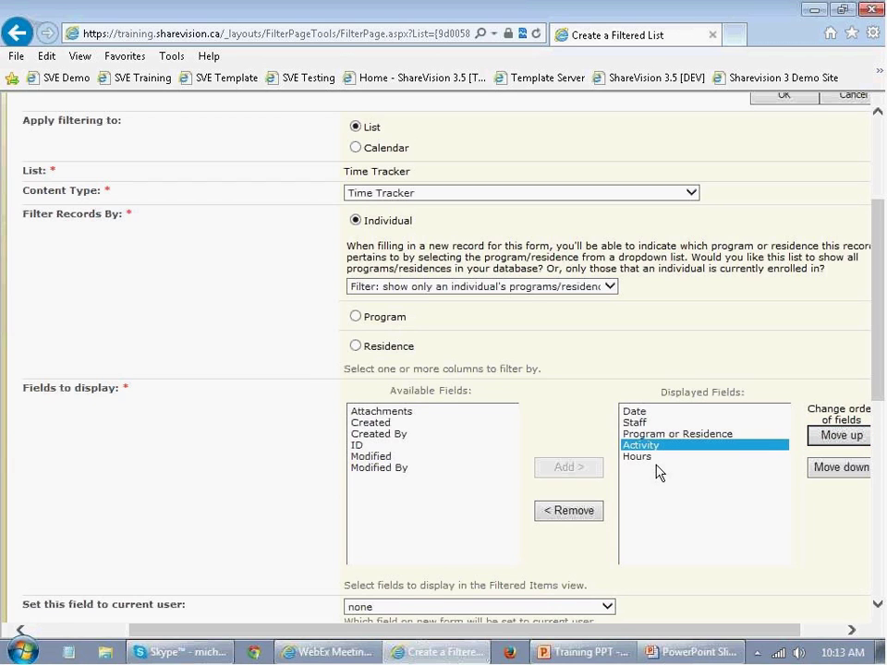
# Enter "This is a sample descrption." as the filter page description.
pyautogui.scroll(-3, 143, 462)
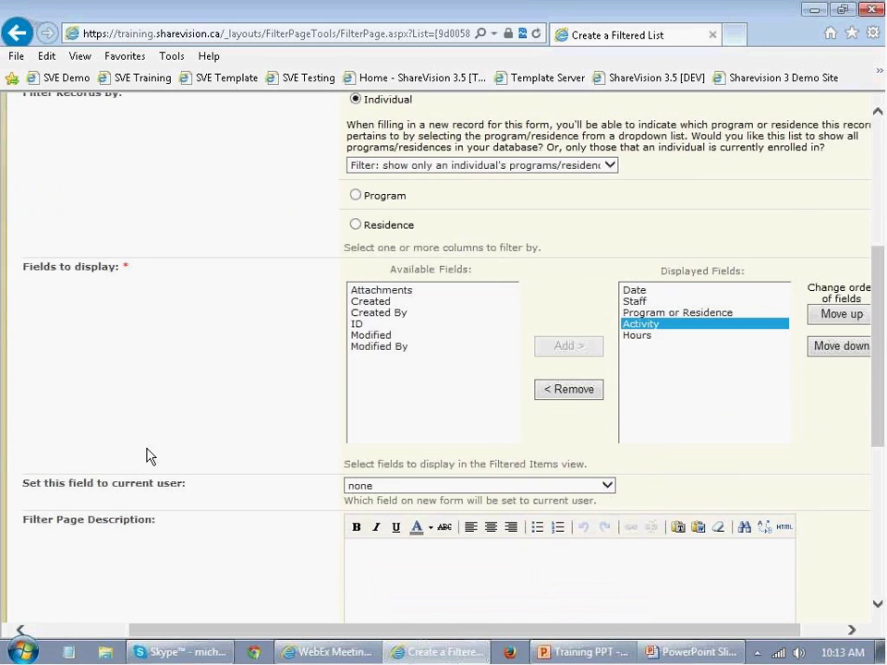
pyautogui.scroll(-2, 157, 453)
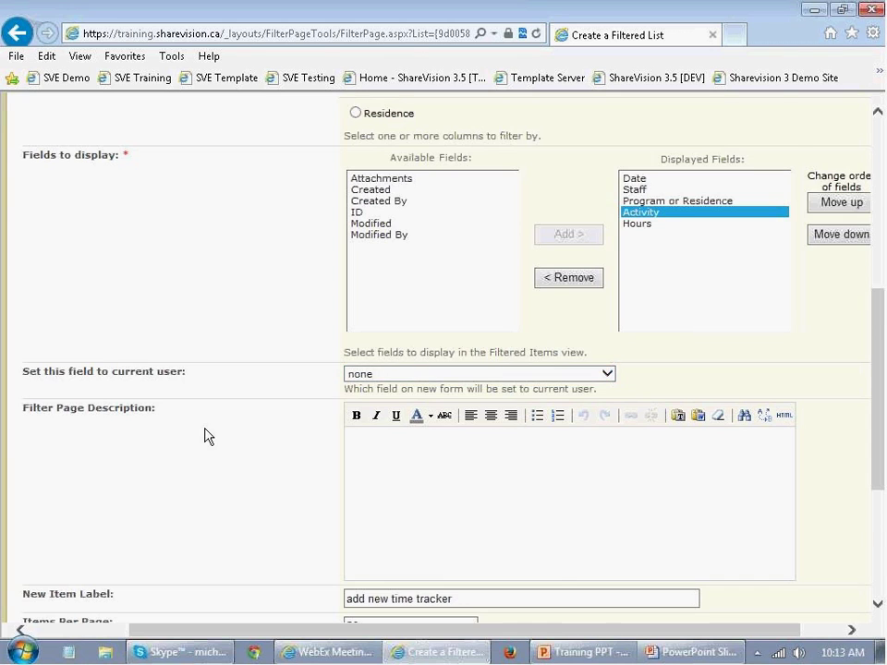
pyautogui.scroll(-2, 415, 410)
pyautogui.click(415, 410)
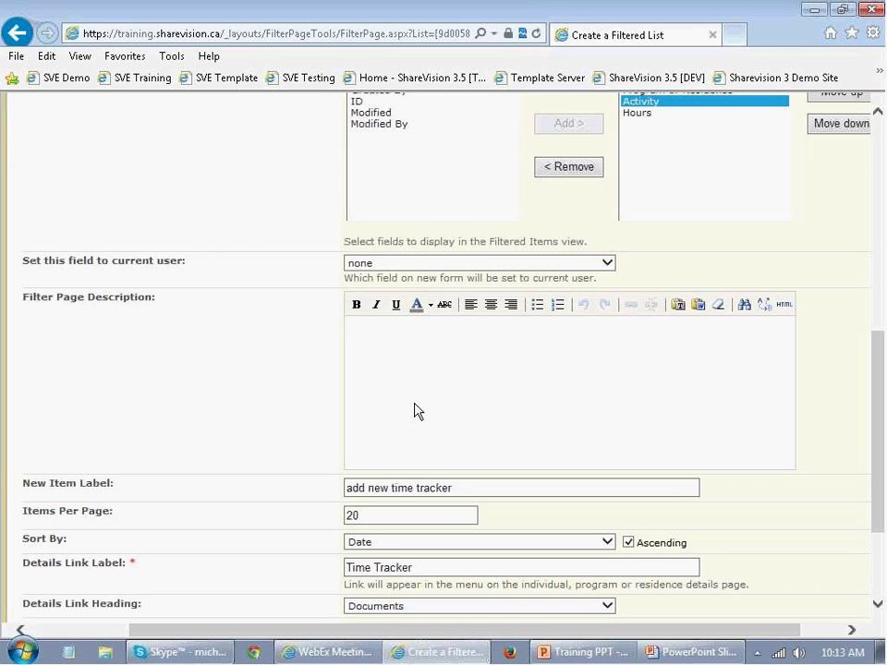
pyautogui.write('This is a sample de')
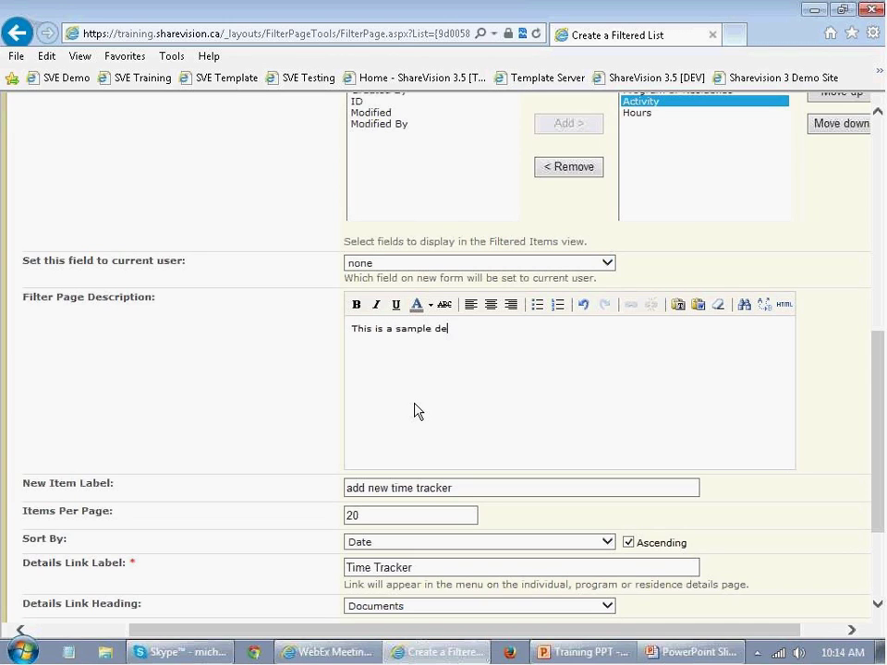
pyautogui.write('scrption.')
pyautogui.scroll(-1, 369, 416)
# Change the new item label to "add new time log entry" and keep 20 items per page.
pyautogui.click(462, 407)
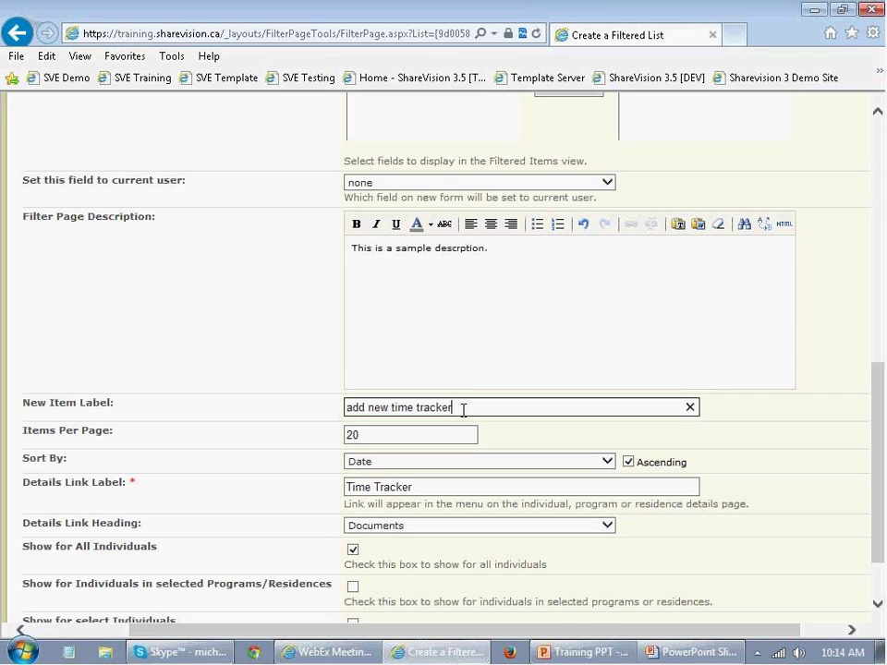
pyautogui.press('BackSpace')
pyautogui.press('BackSpace')
pyautogui.press('BackSpace')
pyautogui.press('BackSpace')
pyautogui.press('BackSpace')
pyautogui.press('BackSpace')
pyautogui.press('BackSpace')
pyautogui.write('log entry')
pyautogui.click(362, 435)
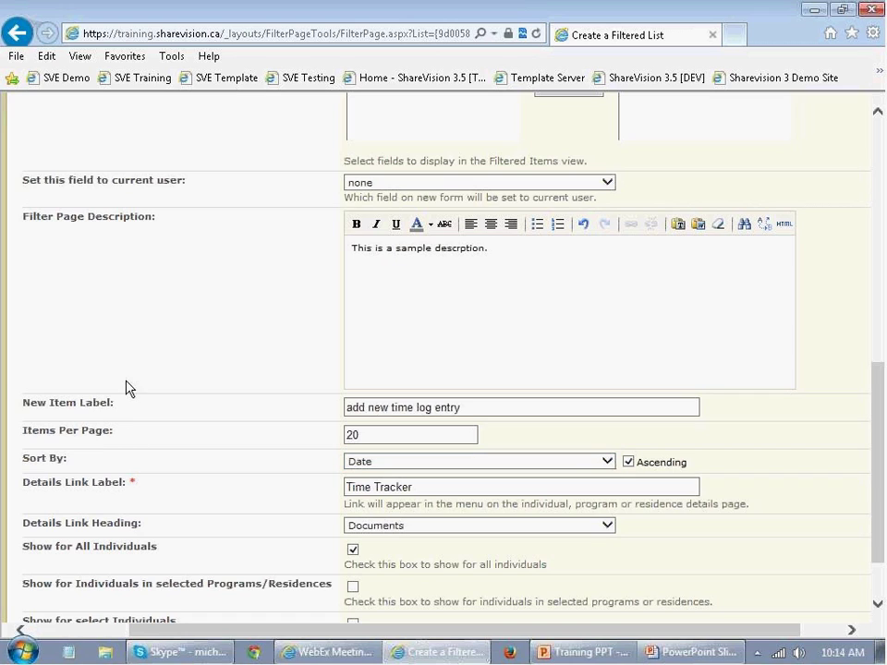
# Keep Time Tracker as the details link label and set the details link heading to General Forms.
pyautogui.click(486, 489)
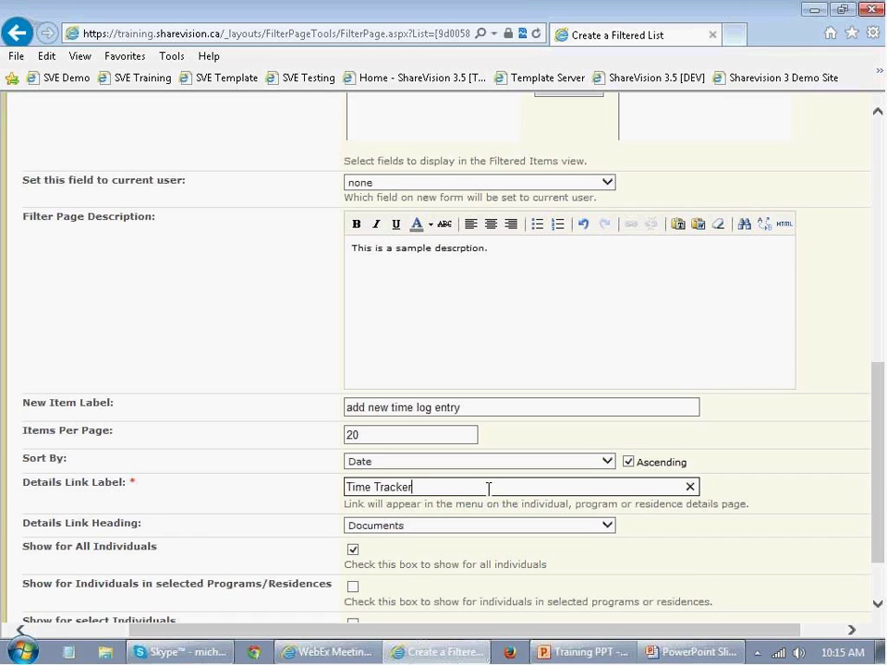
pyautogui.click(462, 528)
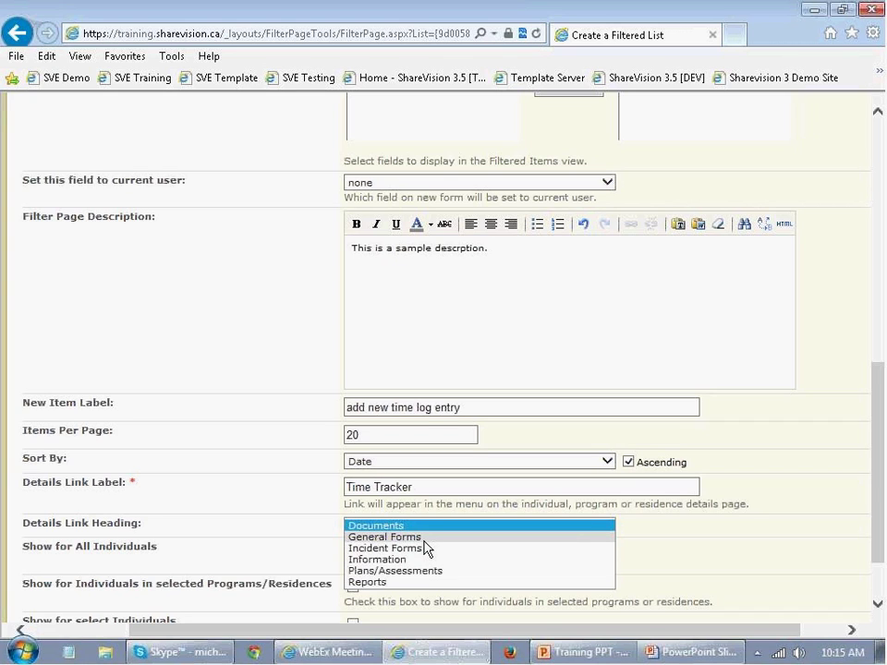
pyautogui.click(424, 539)
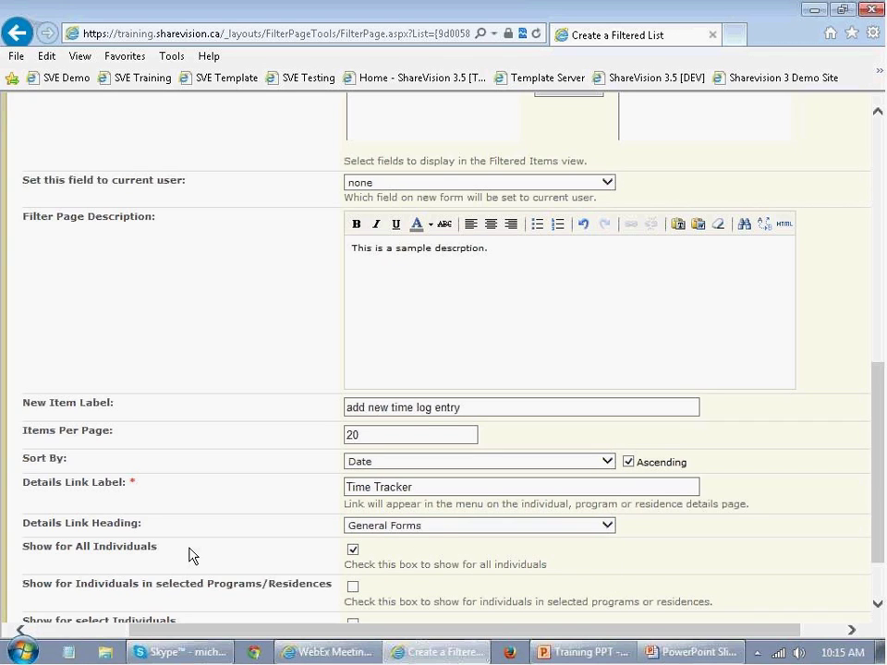
# Try showing the link only for selected programs/residences and for select individuals, and return to showing it for all individuals.
pyautogui.scroll(-1, 256, 564)
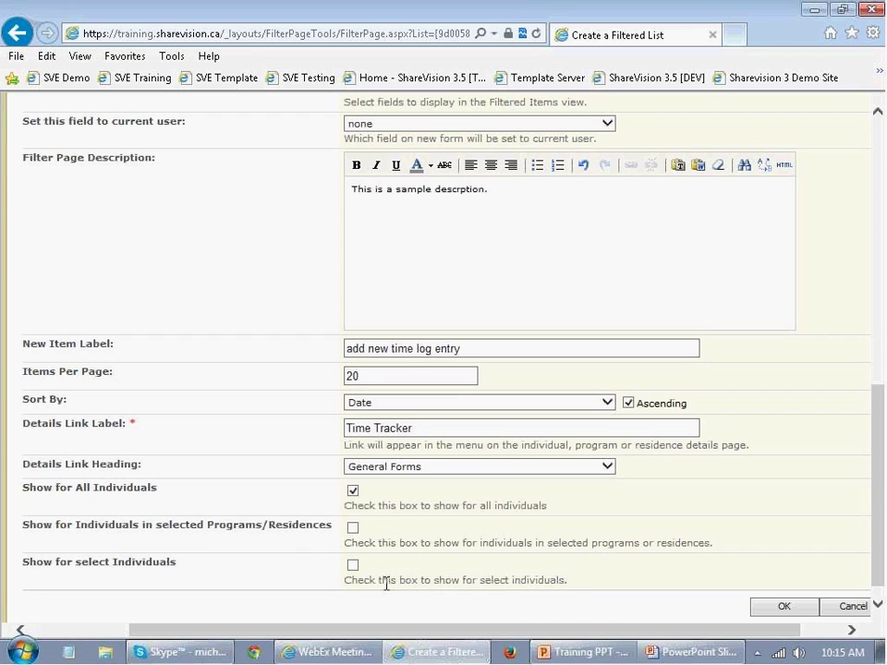
pyautogui.click(352, 528)
pyautogui.scroll(-1, 353, 534)
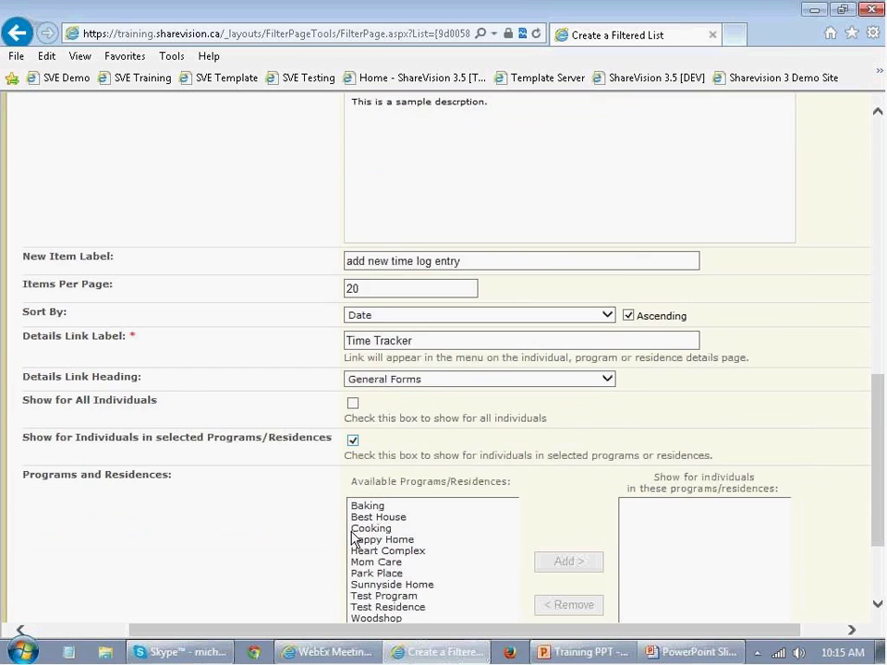
pyautogui.scroll(-1, 351, 535)
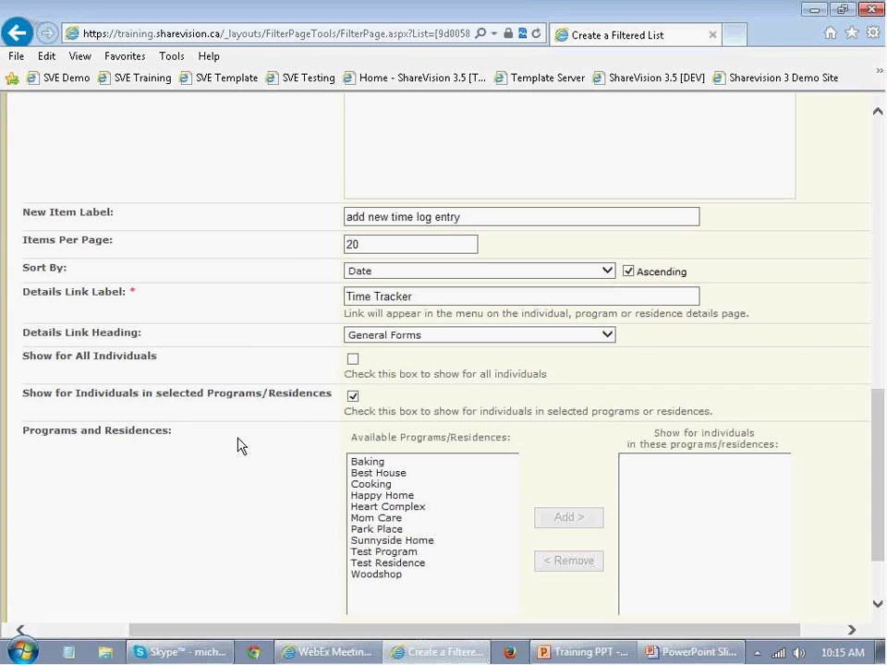
pyautogui.click(354, 360)
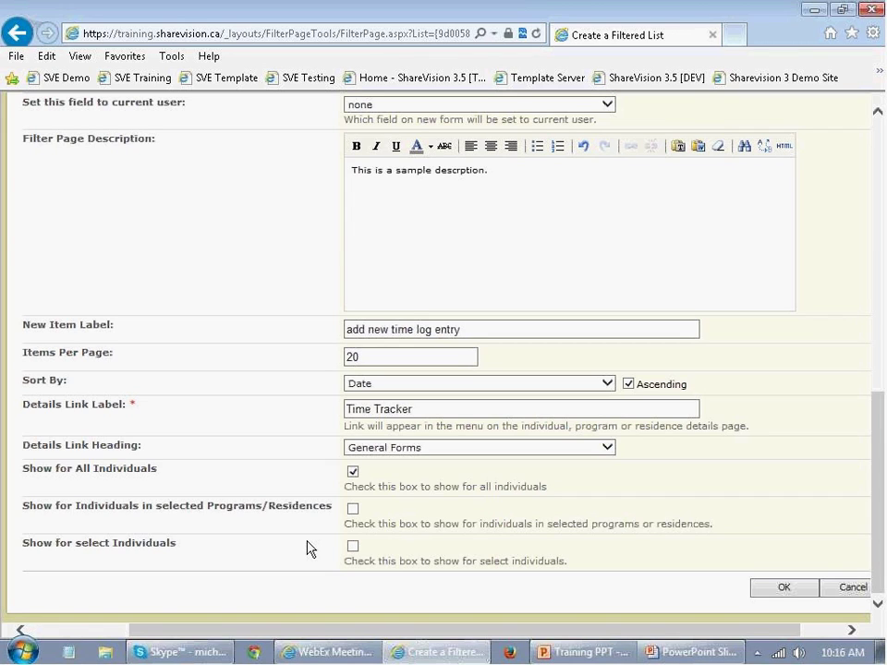
pyautogui.click(352, 546)
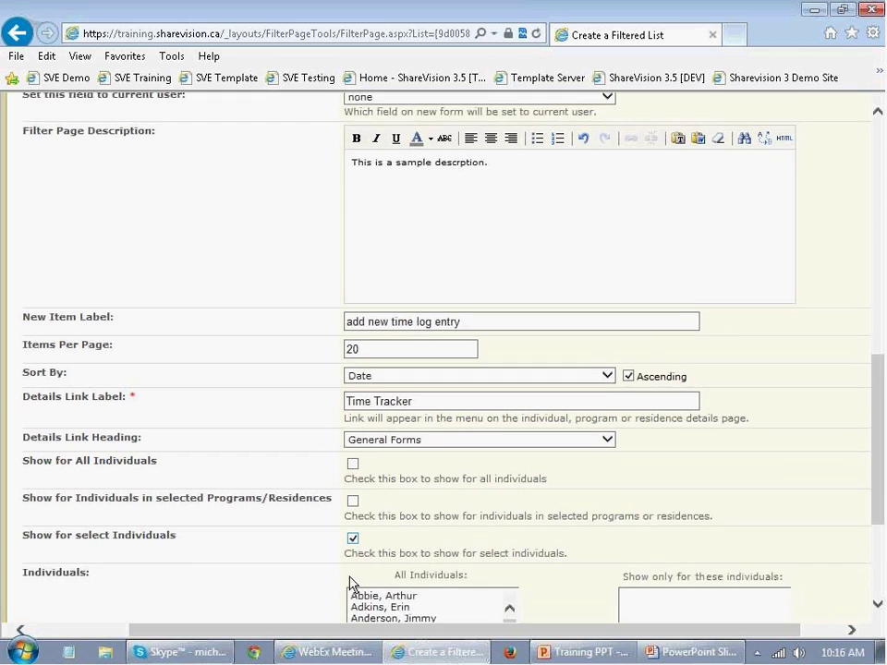
pyautogui.scroll(-2, 351, 584)
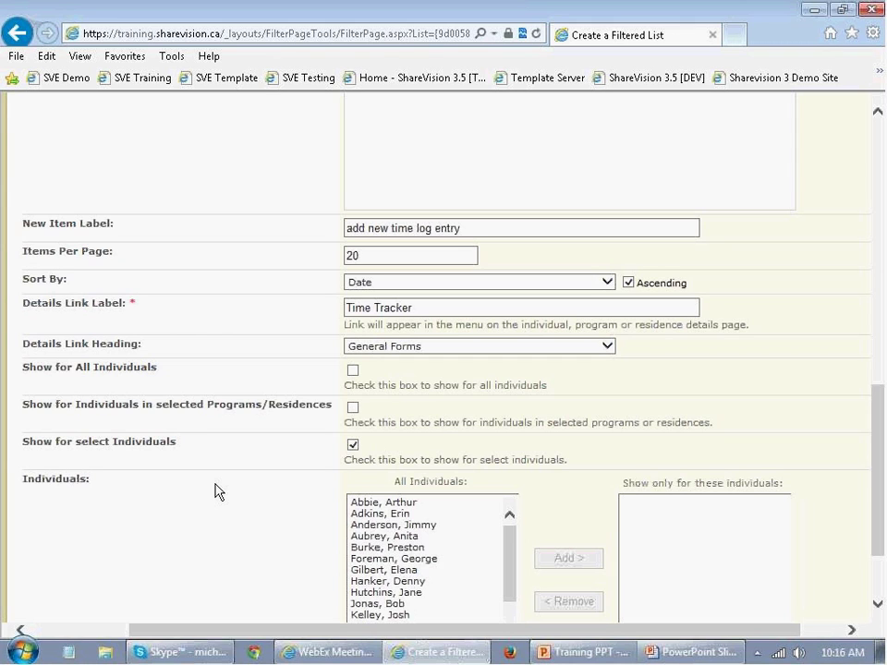
pyautogui.click(352, 369)
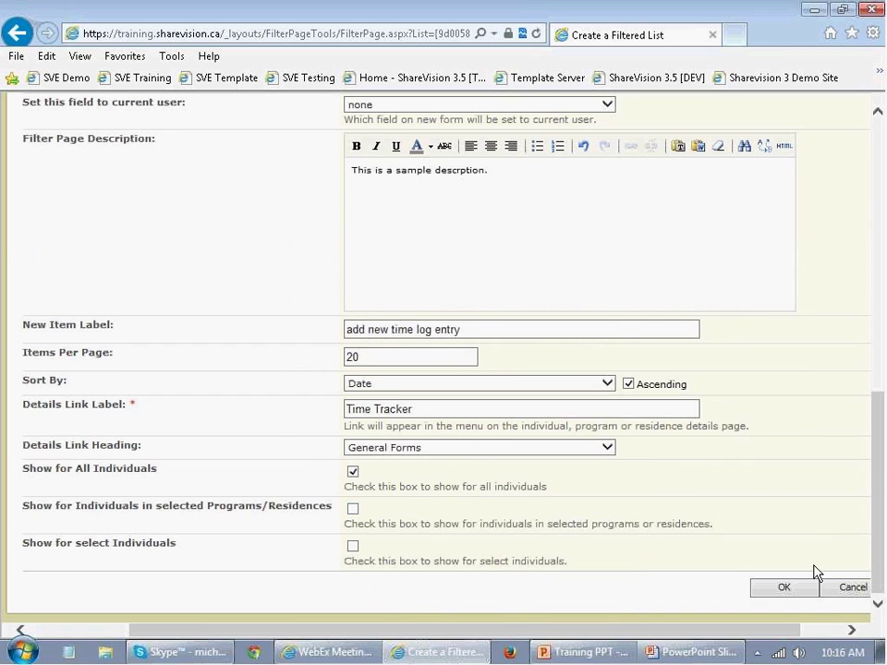
# Create the filter page with these settings and open Time Tracker from the details page of an individual in Test Program.
pyautogui.click(784, 588)
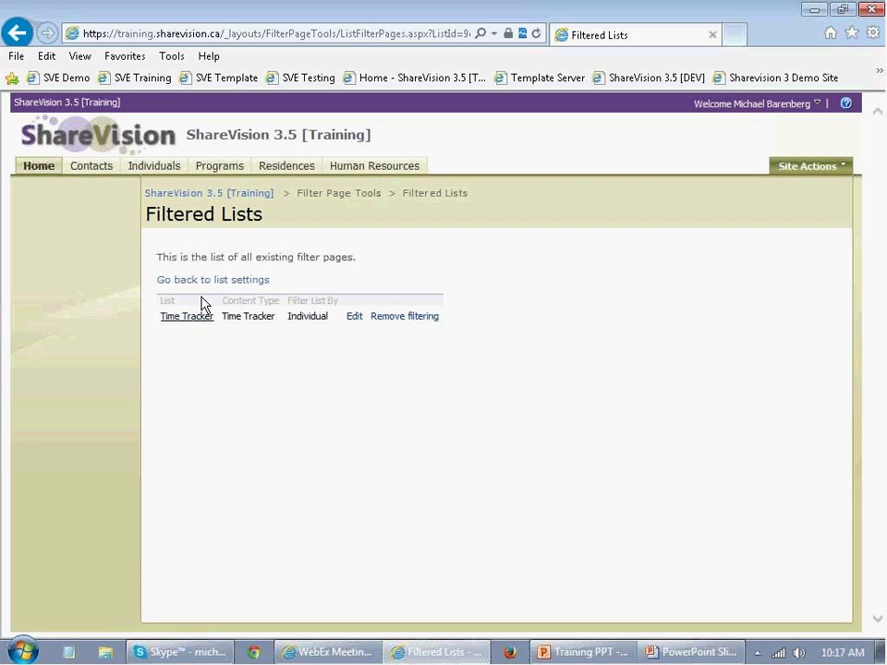
pyautogui.click(150, 171)
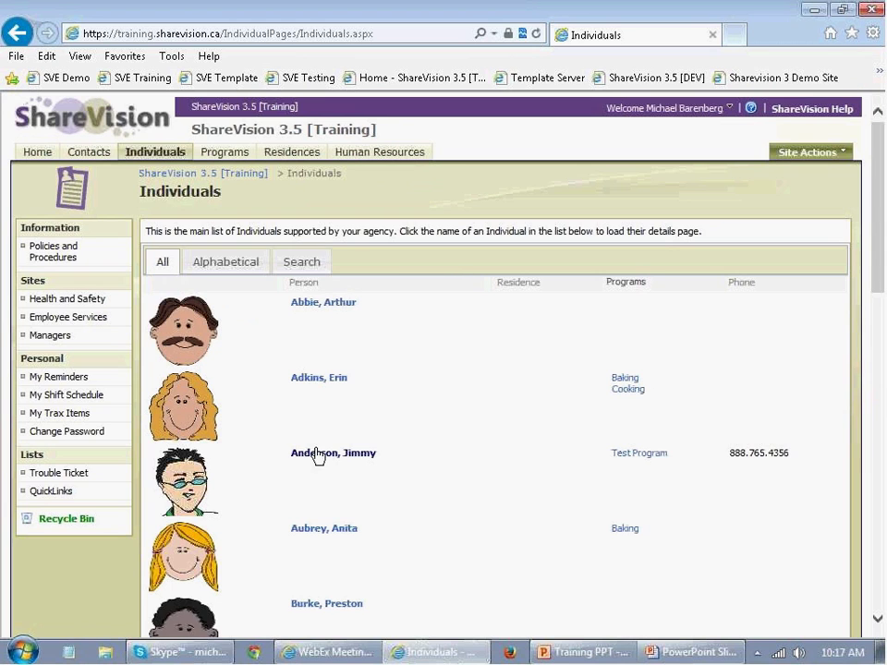
pyautogui.click(317, 454)
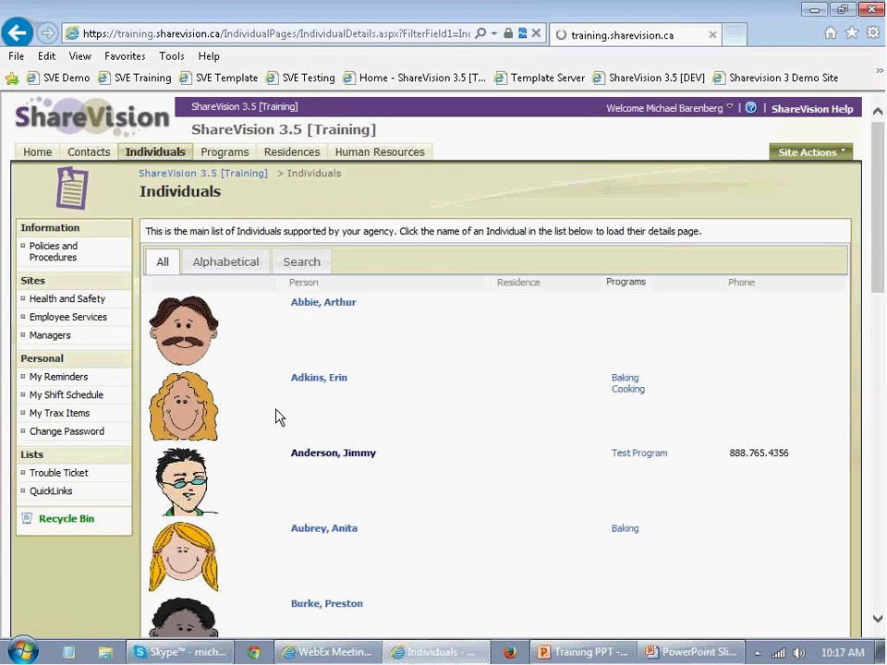
pyautogui.scroll(-2, 198, 400)
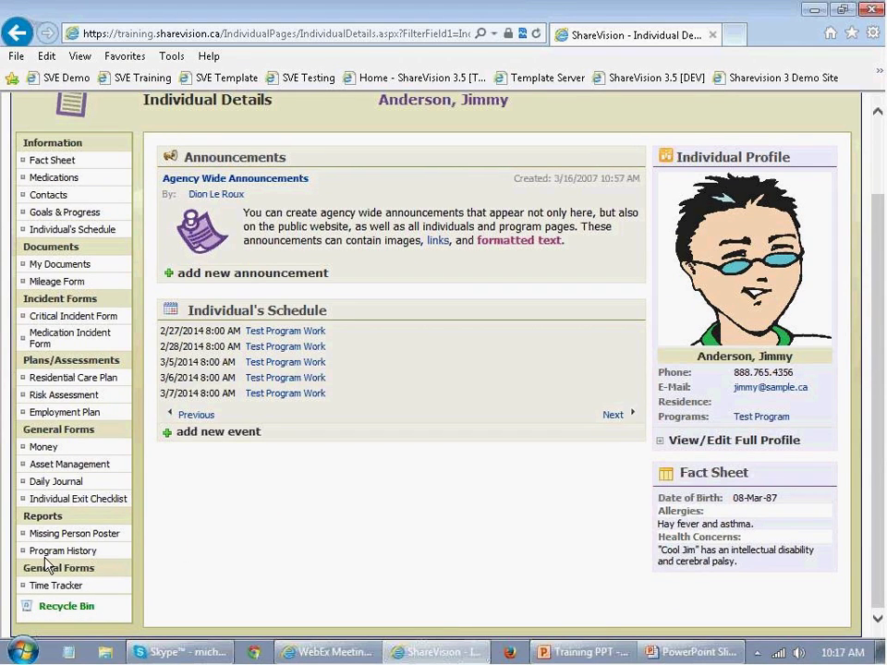
pyautogui.click(64, 589)
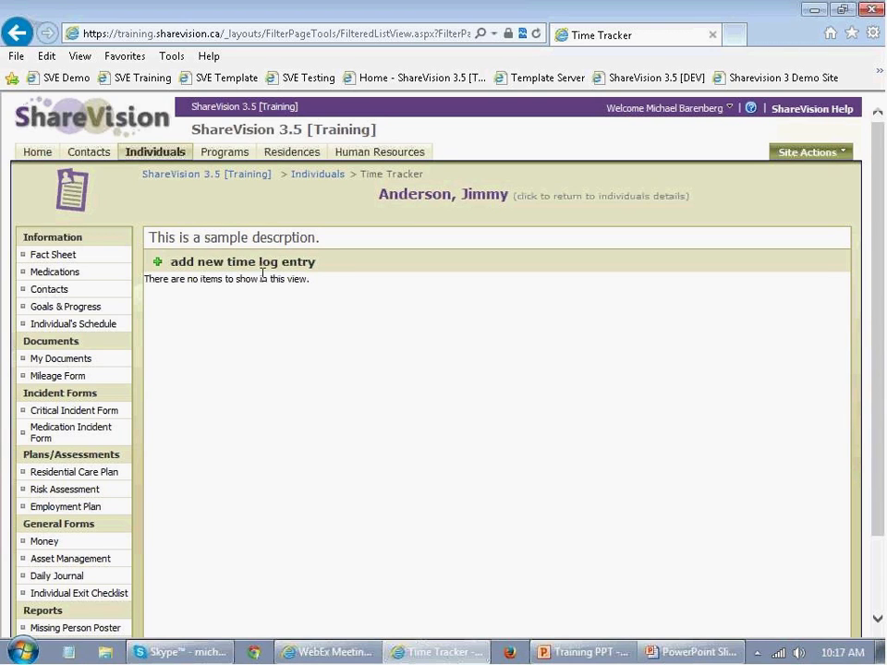
# View the form for adding a new time log entry and return to the individual's Time Tracker page.
pyautogui.click(197, 270)
pyautogui.scroll(-2, 158, 490)
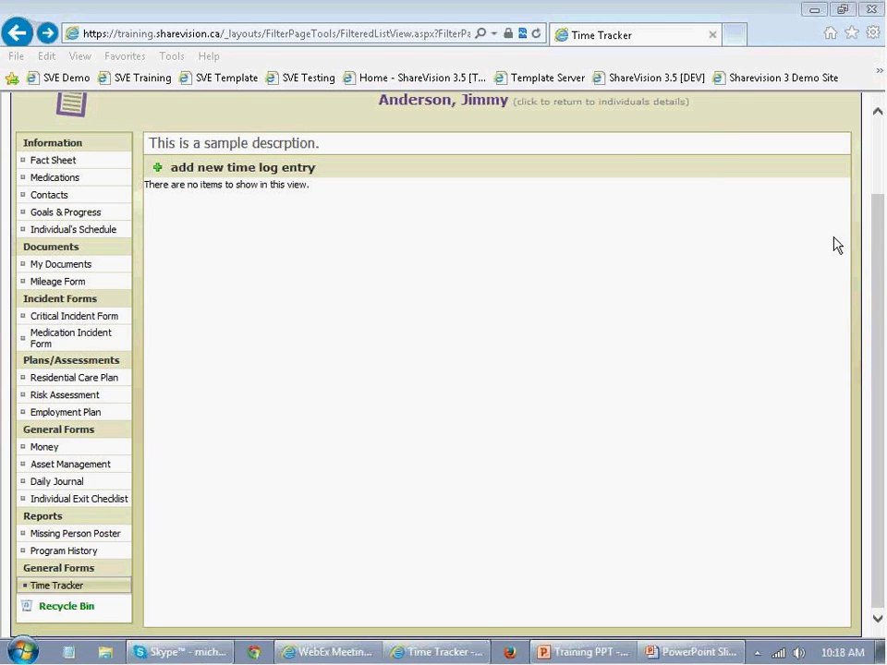
pyautogui.scroll(2, 877, 271)
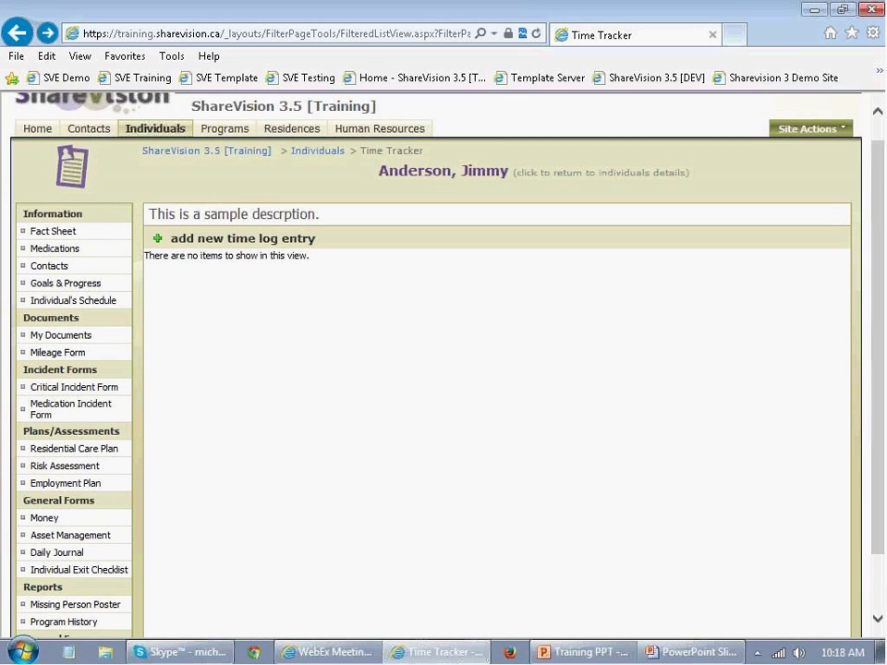
pyautogui.scroll(-1, 877, 277)
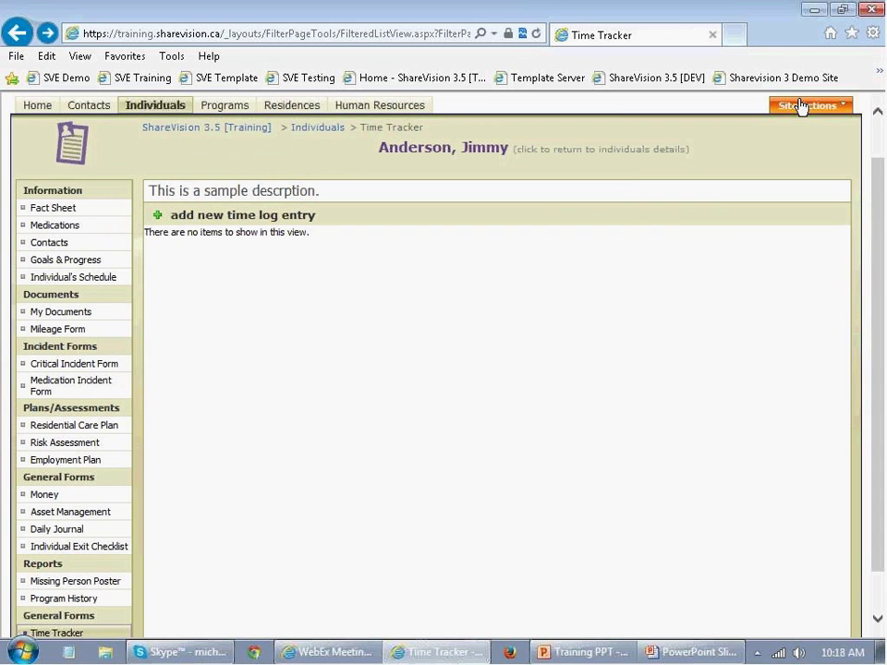
# Find the Individual Details Links list in the full site content and open it.
pyautogui.click(800, 105)
pyautogui.click(745, 301)
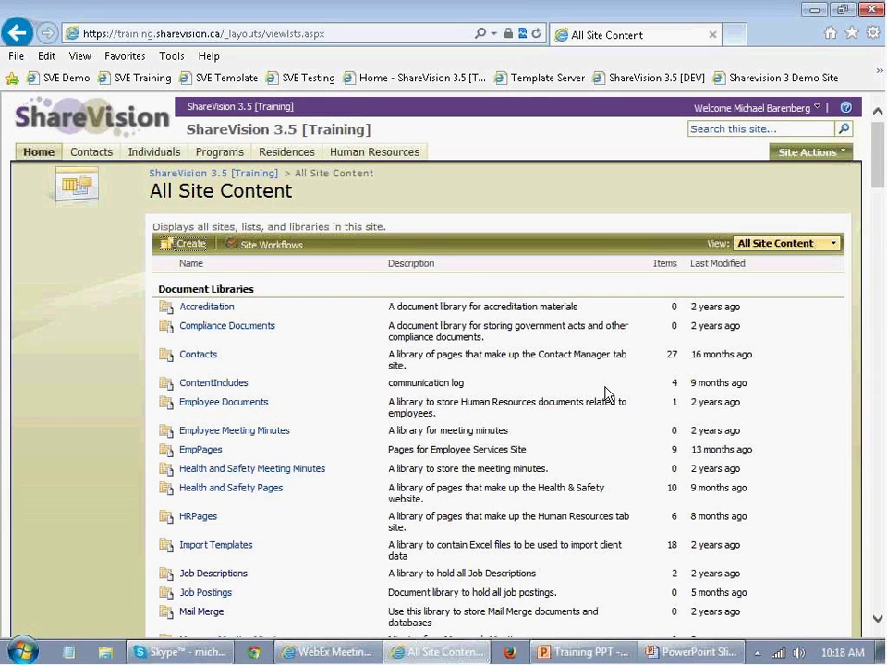
pyautogui.scroll(-10, 427, 377)
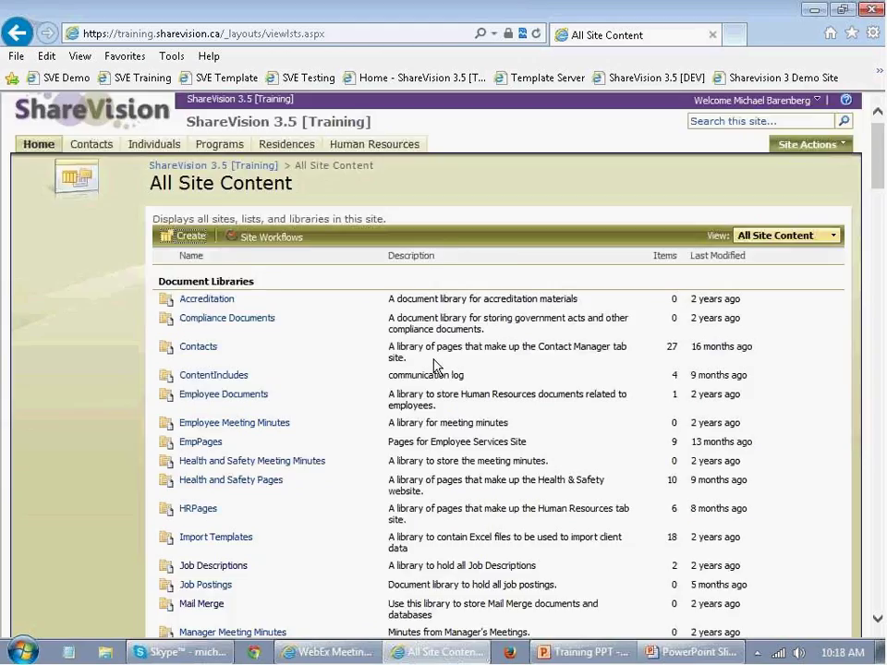
pyautogui.scroll(-10, 427, 377)
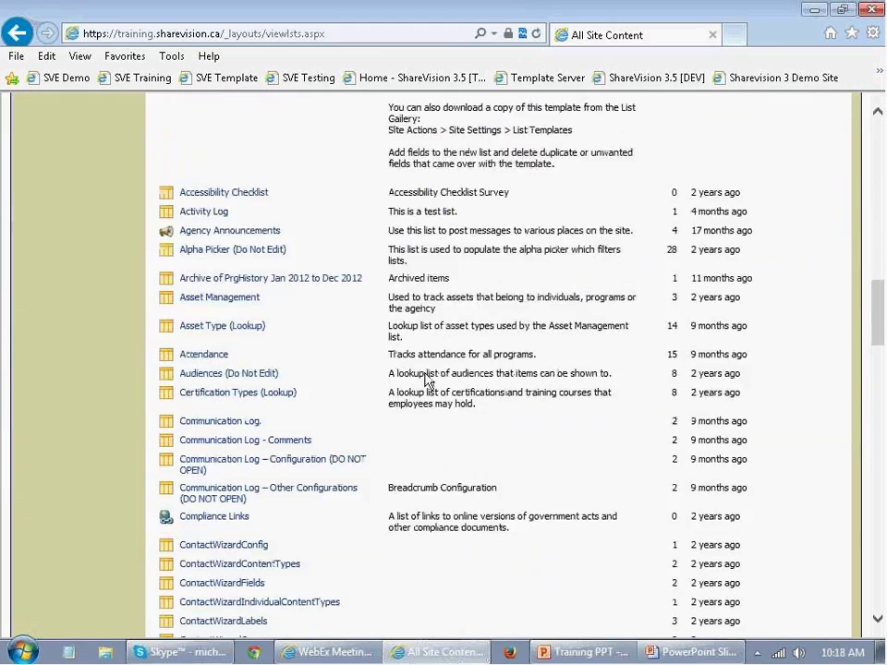
pyautogui.scroll(-10, 427, 386)
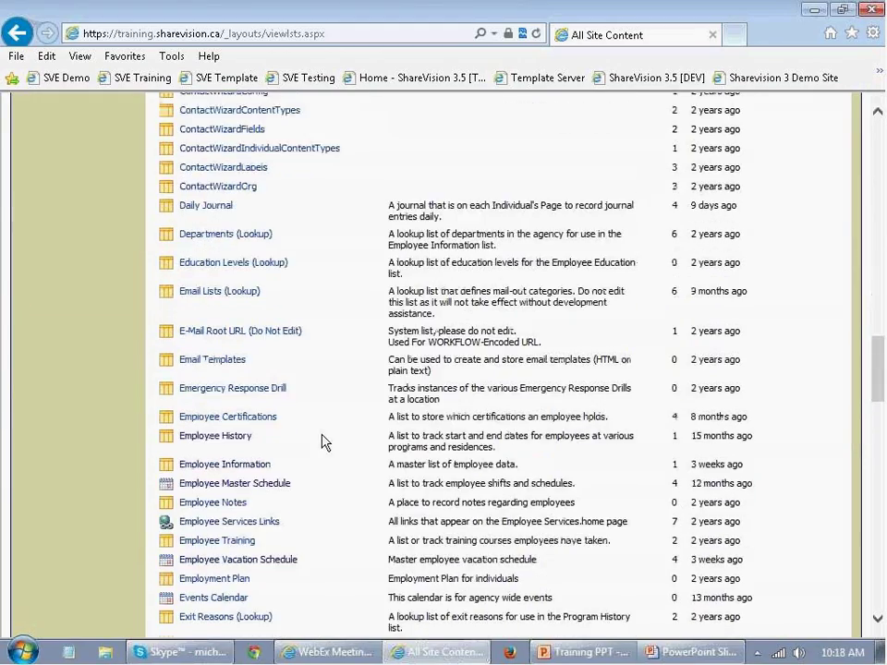
pyautogui.scroll(-3, 324, 455)
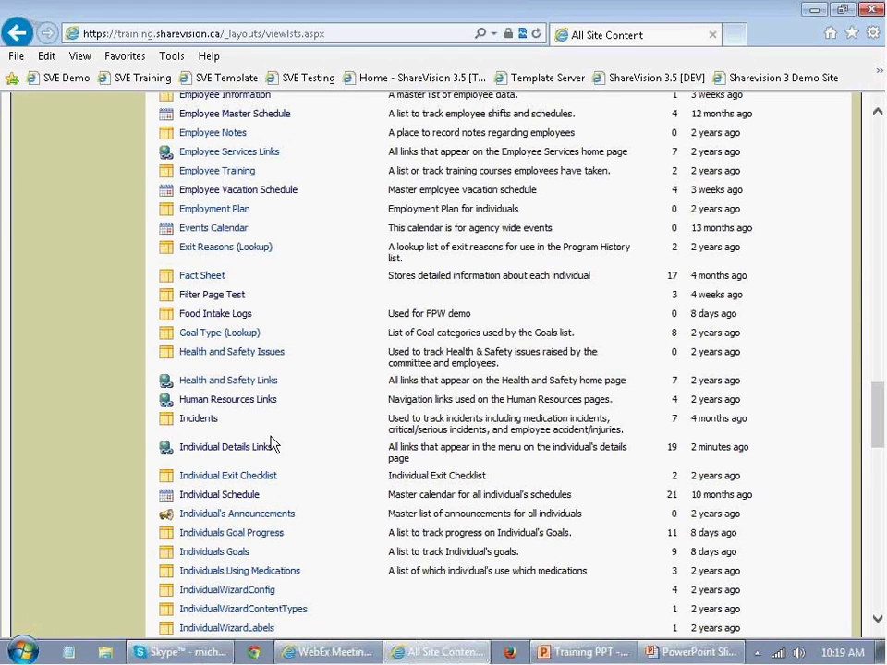
pyautogui.scroll(-10, 147, 482)
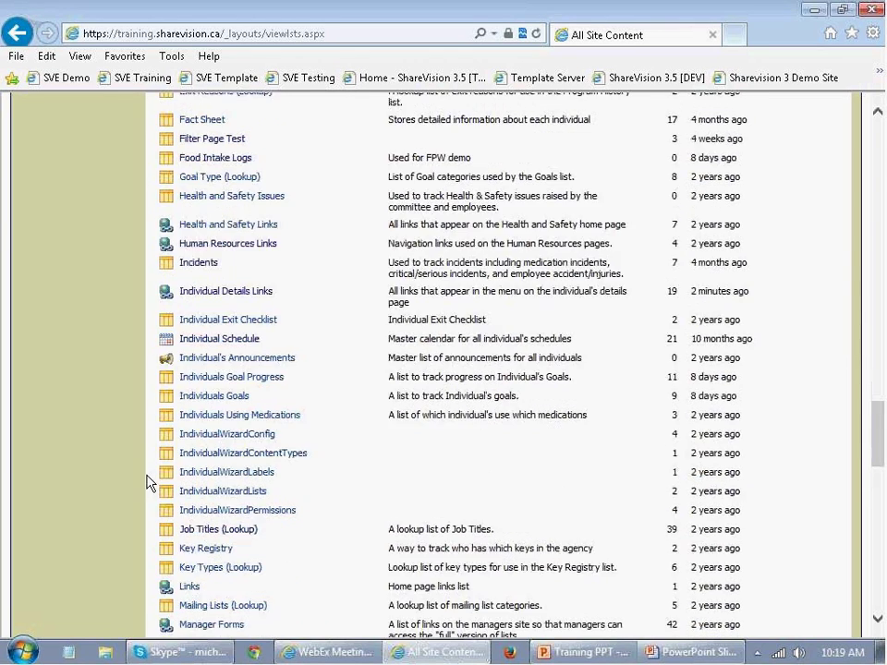
pyautogui.scroll(-2, 147, 487)
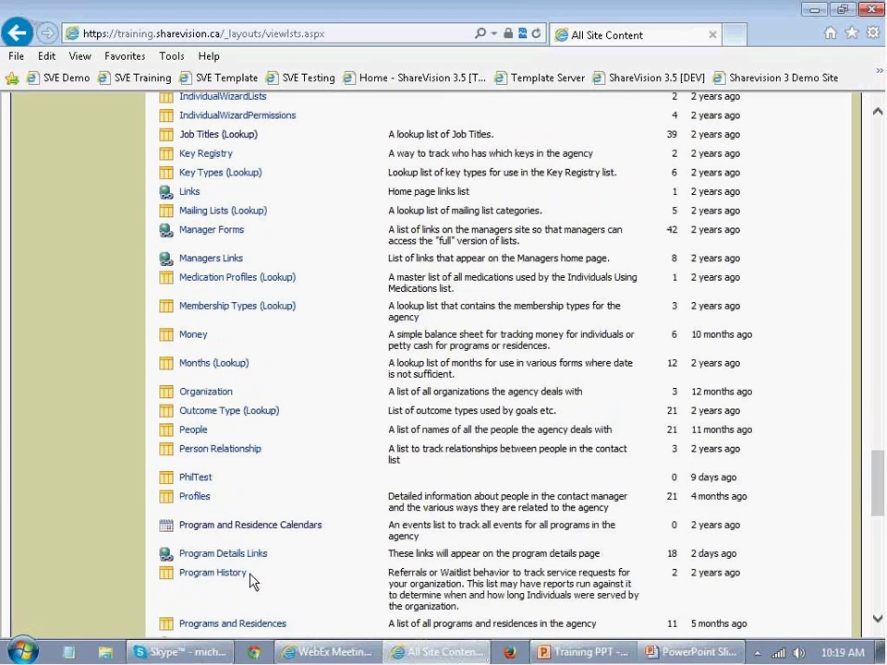
pyautogui.scroll(-2, 169, 549)
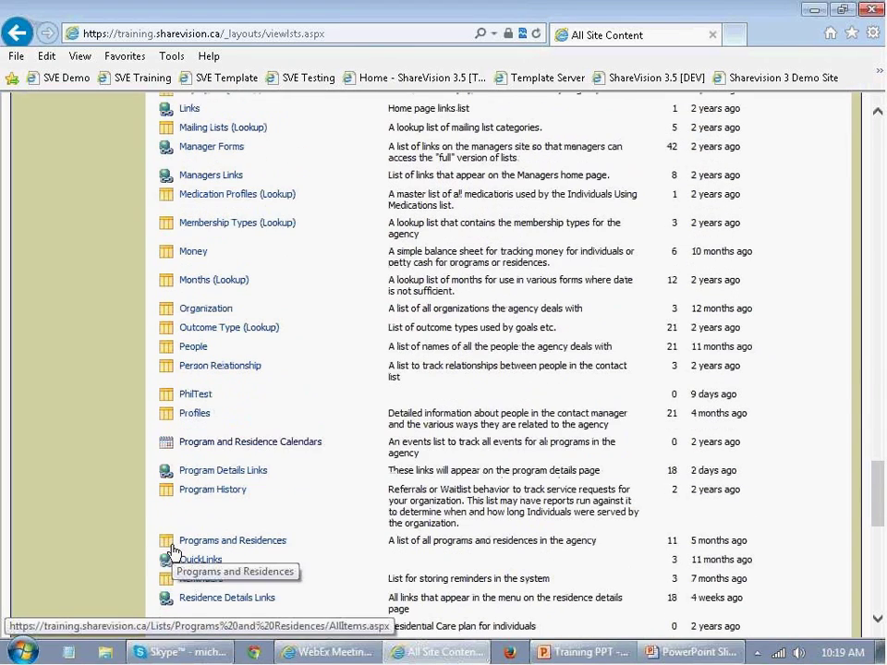
pyautogui.scroll(-1, 190, 554)
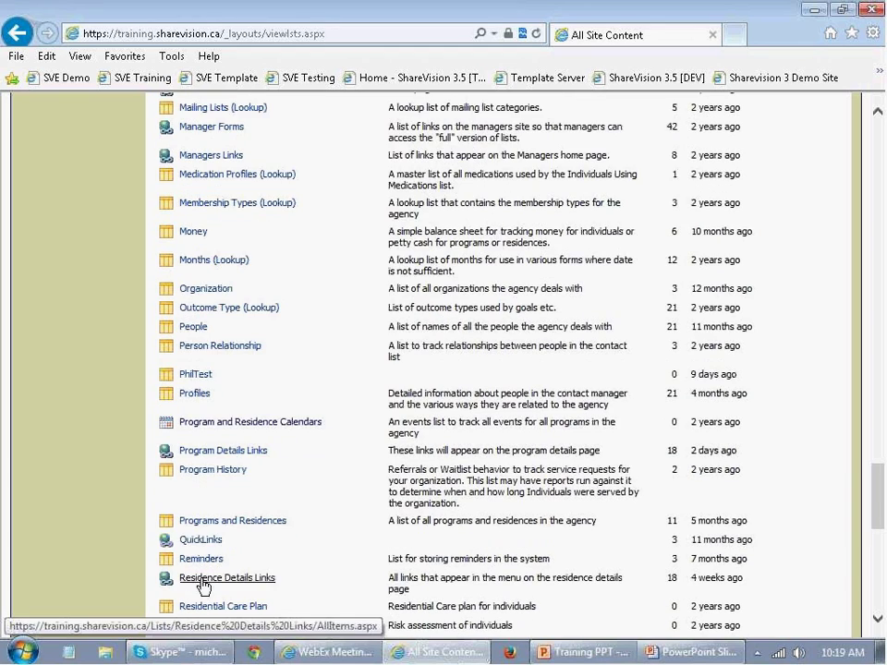
pyautogui.scroll(6, 250, 412)
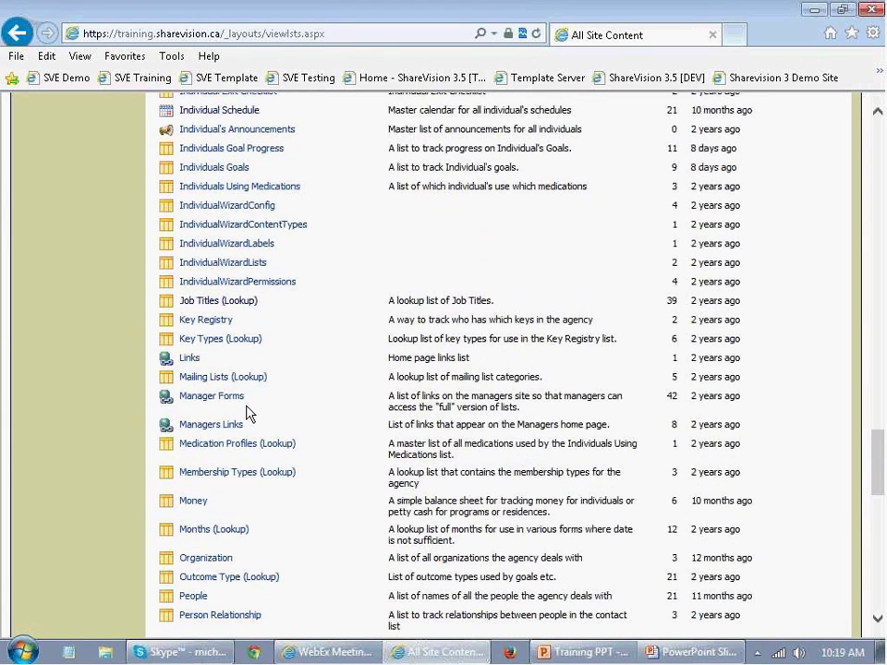
pyautogui.scroll(4, 249, 412)
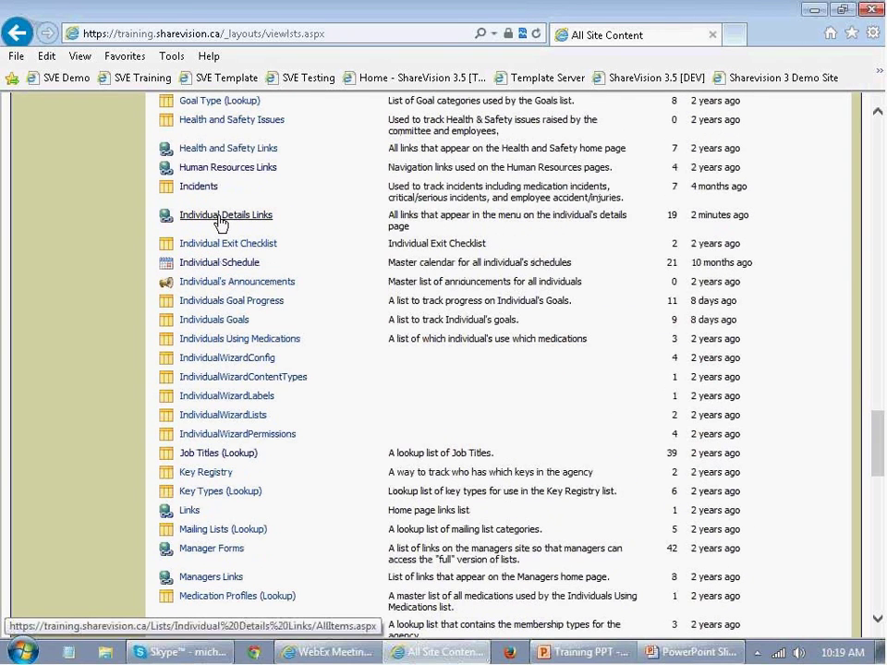
pyautogui.click(219, 218)
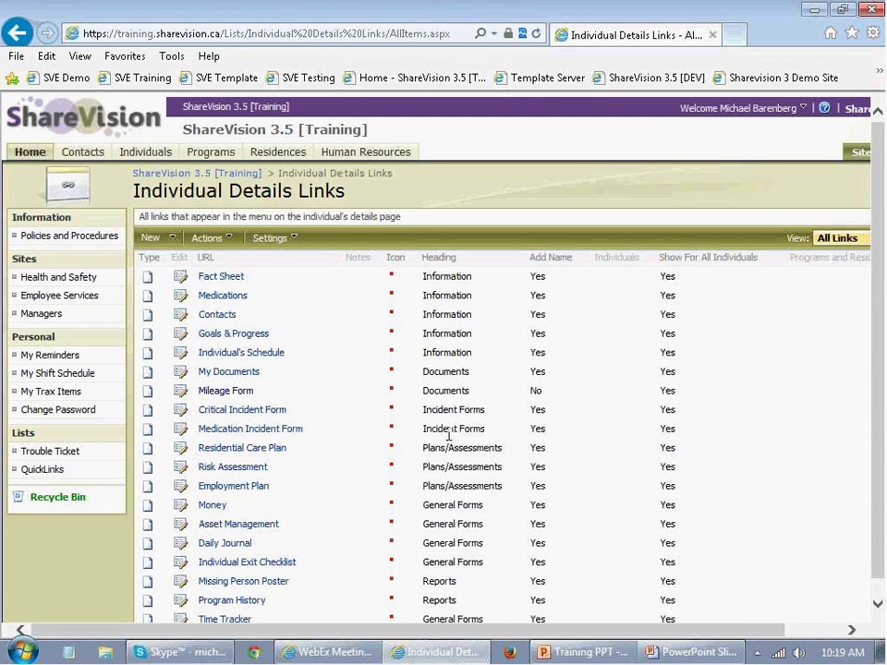
pyautogui.scroll(-1, 444, 332)
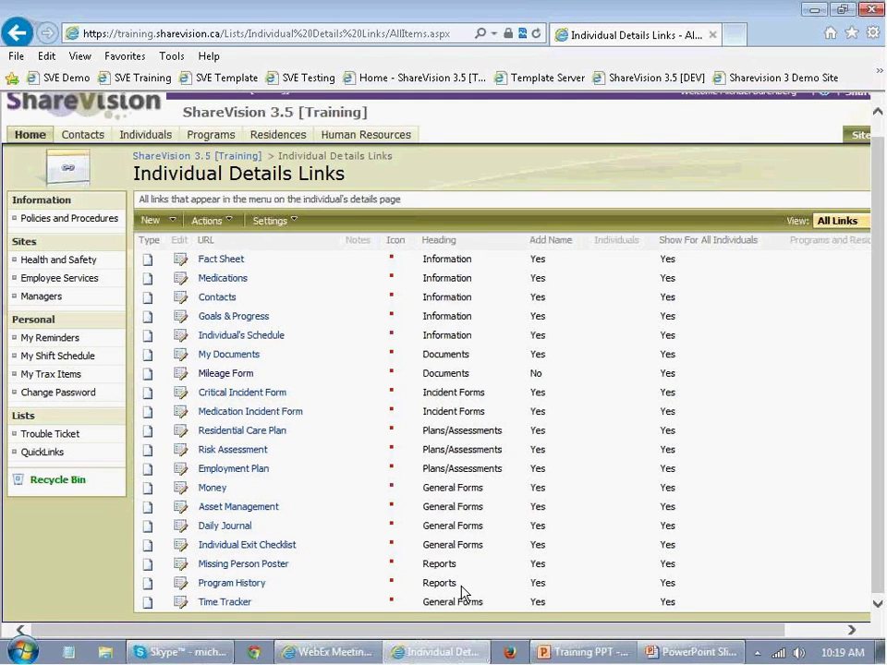
# Change the order of the individual details links so that Time Tracker is at position 17, and save the order.
pyautogui.click(232, 225)
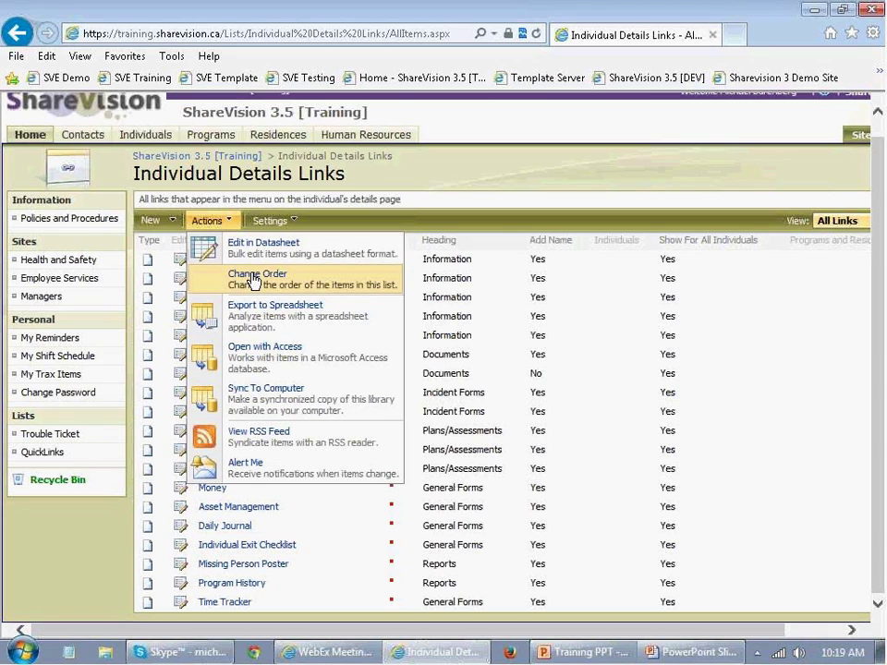
pyautogui.click(259, 280)
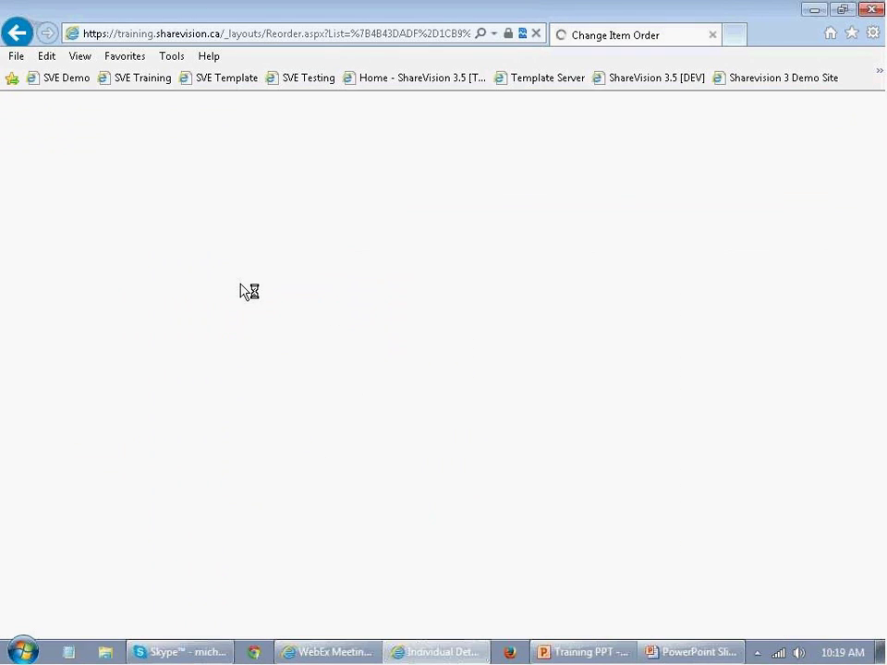
pyautogui.scroll(-3, 242, 291)
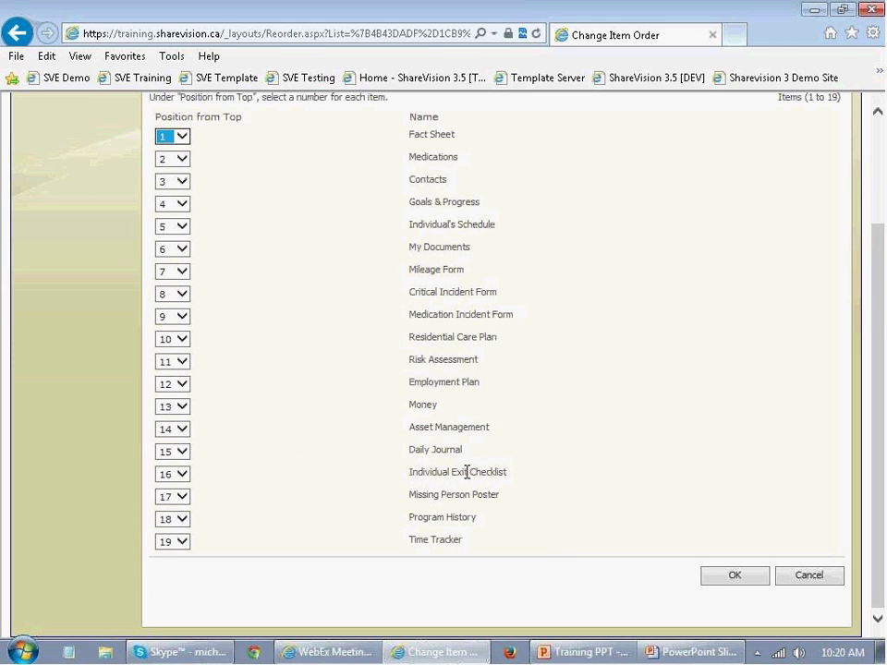
pyautogui.click(182, 541)
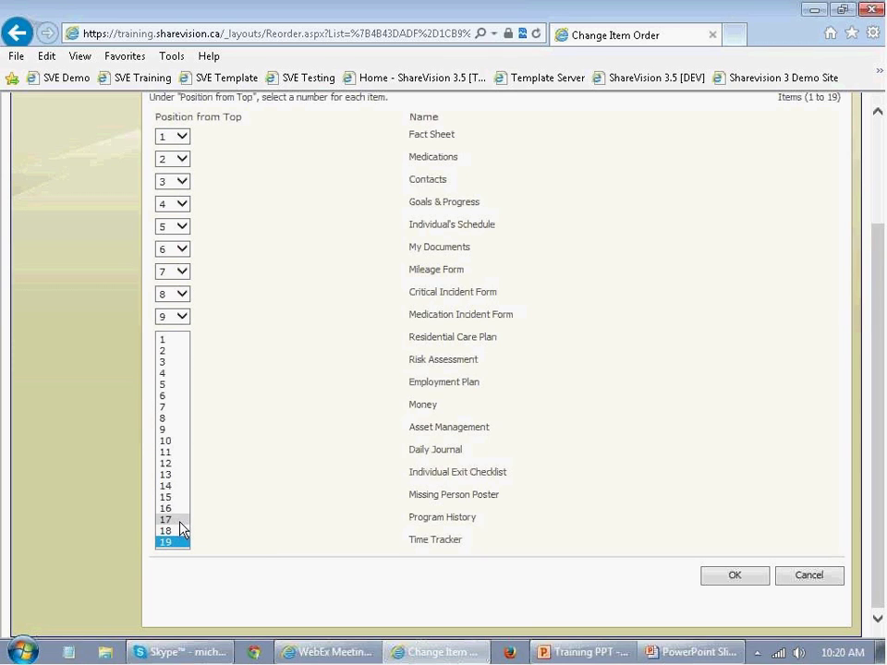
pyautogui.click(179, 521)
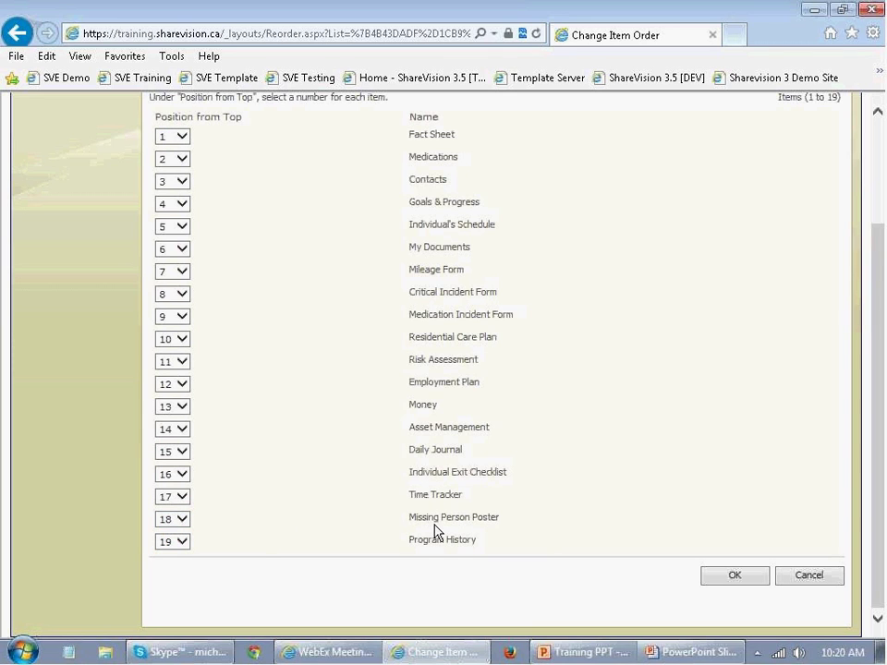
pyautogui.click(732, 574)
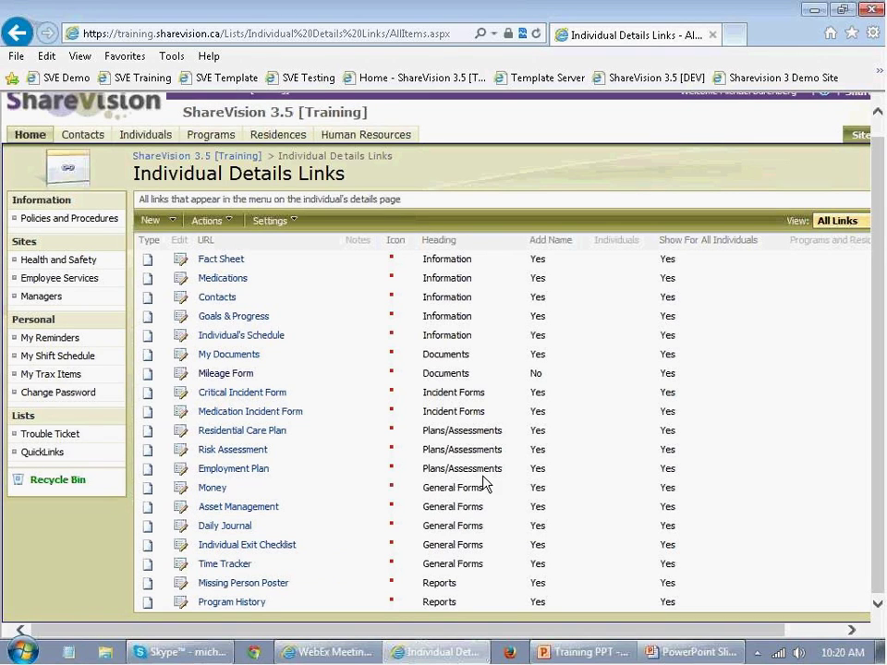
# Check the reordered links on the details page of the individual in Test Program and open Time Tracker there.
pyautogui.click(153, 134)
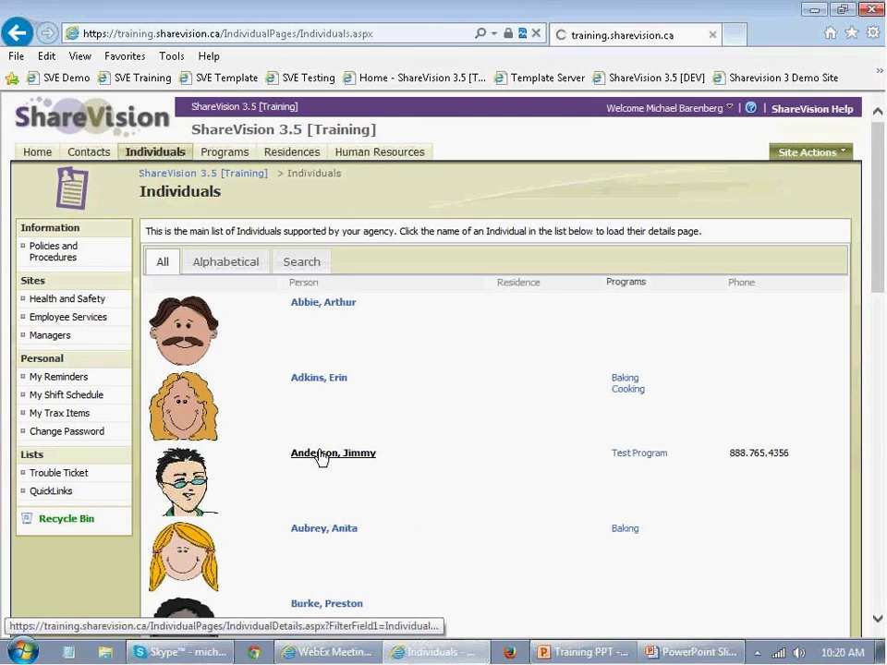
pyautogui.click(321, 454)
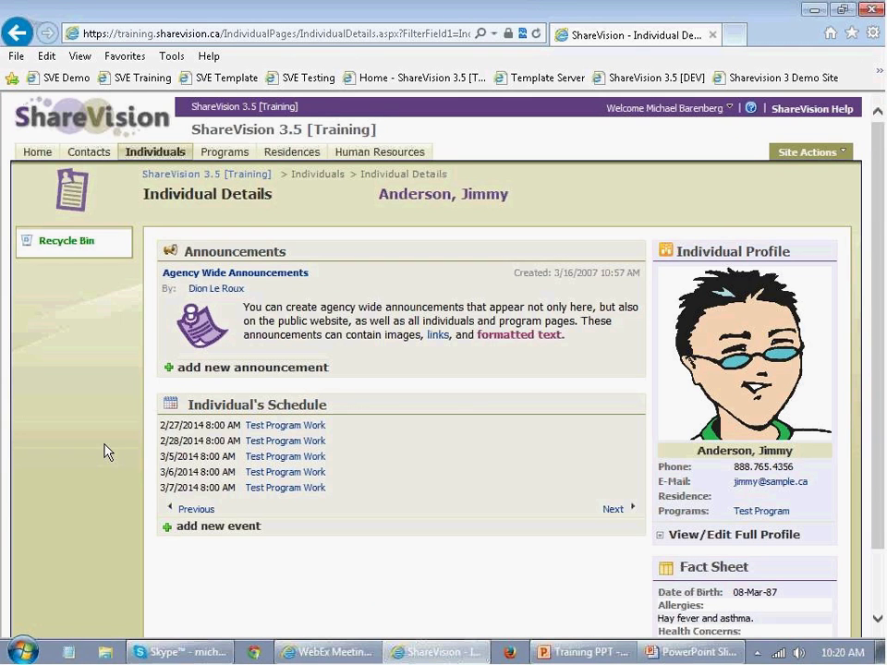
pyautogui.scroll(-2, 97, 442)
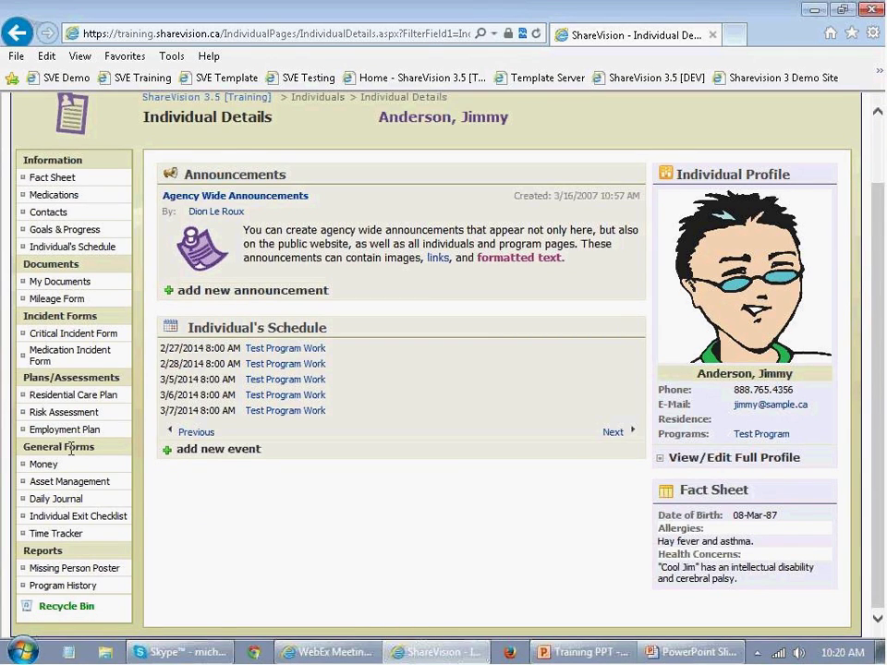
pyautogui.click(39, 533)
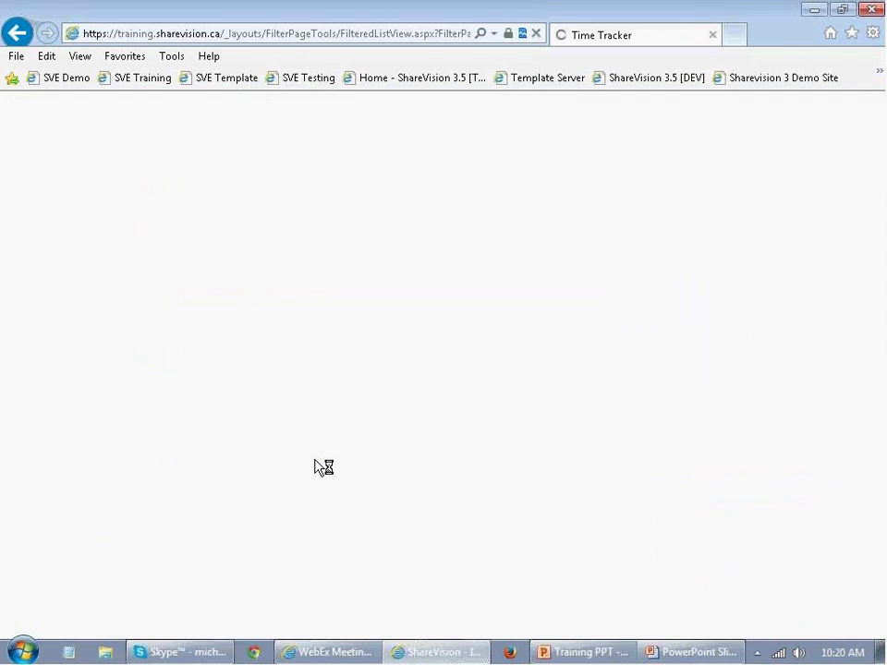
# Add a time log entry for this individual with activity Baking, 3 hours and Test Program, and save it.
pyautogui.click(210, 263)
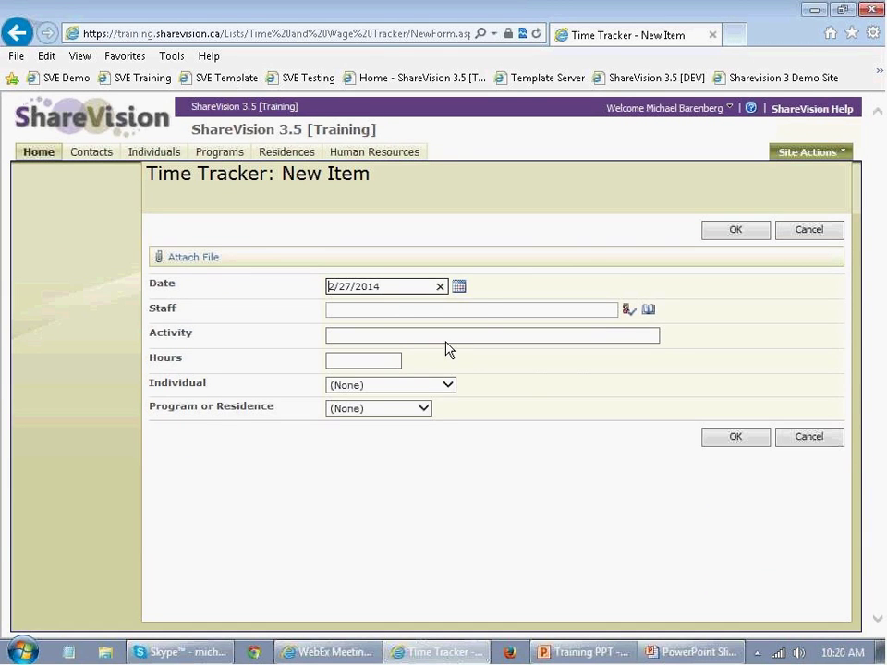
pyautogui.click(565, 353)
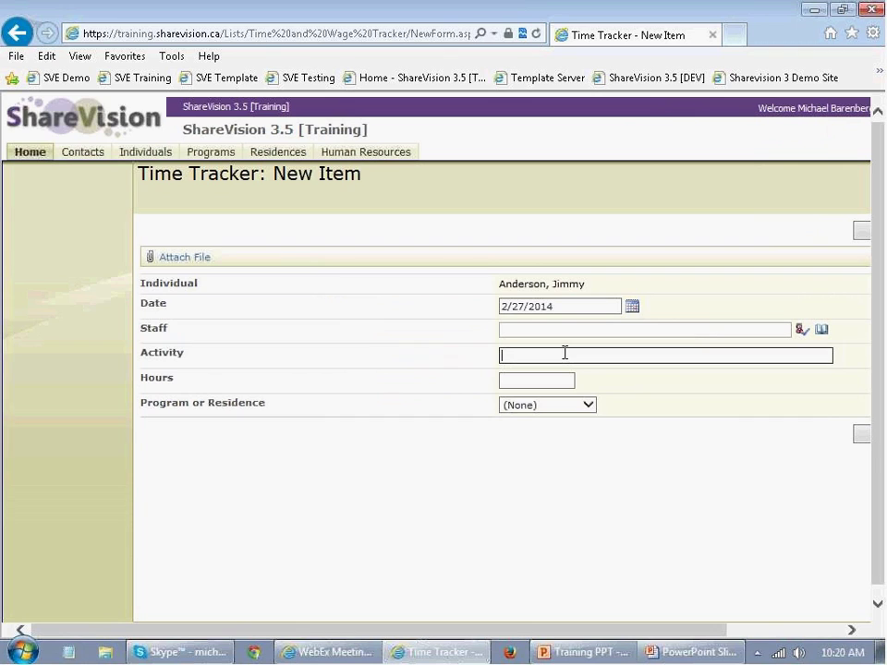
pyautogui.write('Baking')
pyautogui.click(546, 379)
pyautogui.write('3')
pyautogui.click(546, 404)
pyautogui.click(535, 417)
pyautogui.click(861, 434)
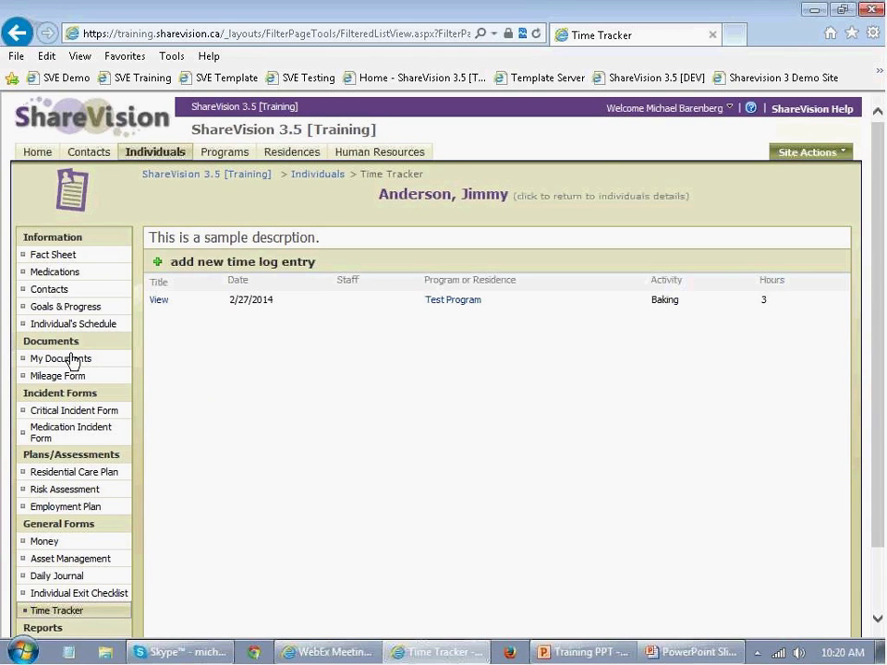
# Open Time Tracker for the individual in Test Program, Woodshop, Cooking and Baking, and start a new time log entry.
pyautogui.click(308, 176)
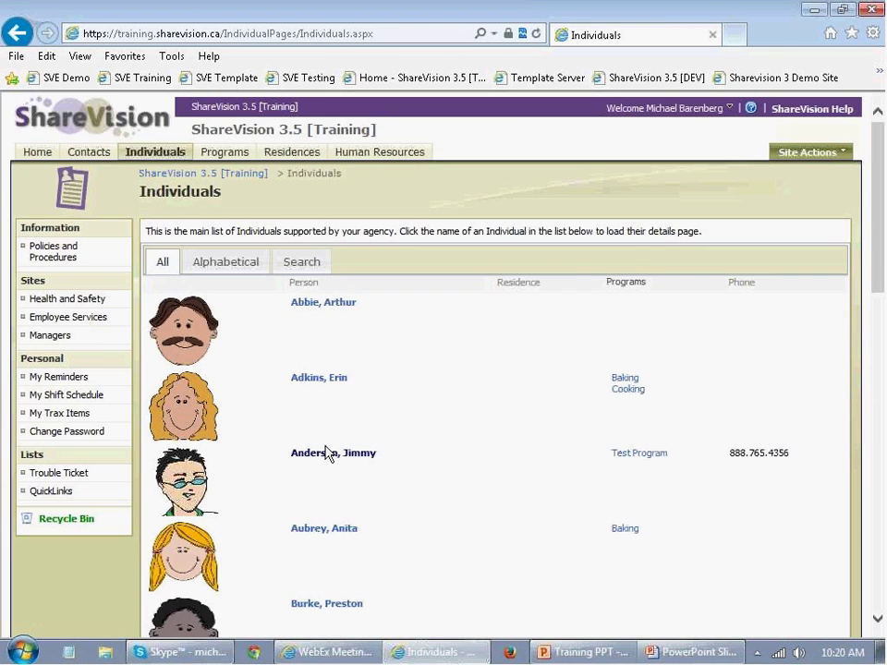
pyautogui.scroll(-1, 333, 476)
pyautogui.scroll(-3, 330, 473)
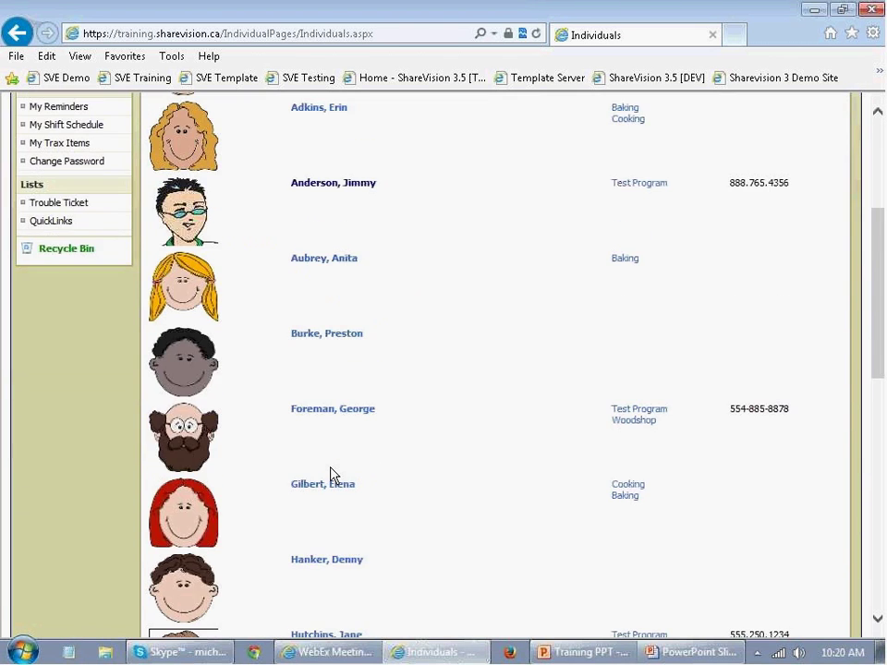
pyautogui.click(332, 455)
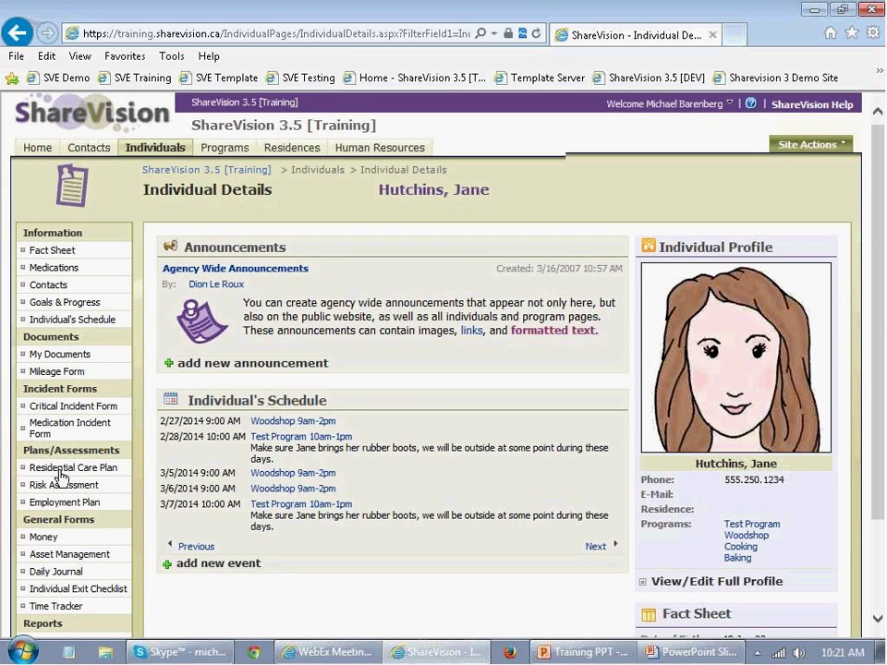
pyautogui.scroll(-1, 59, 476)
pyautogui.click(56, 485)
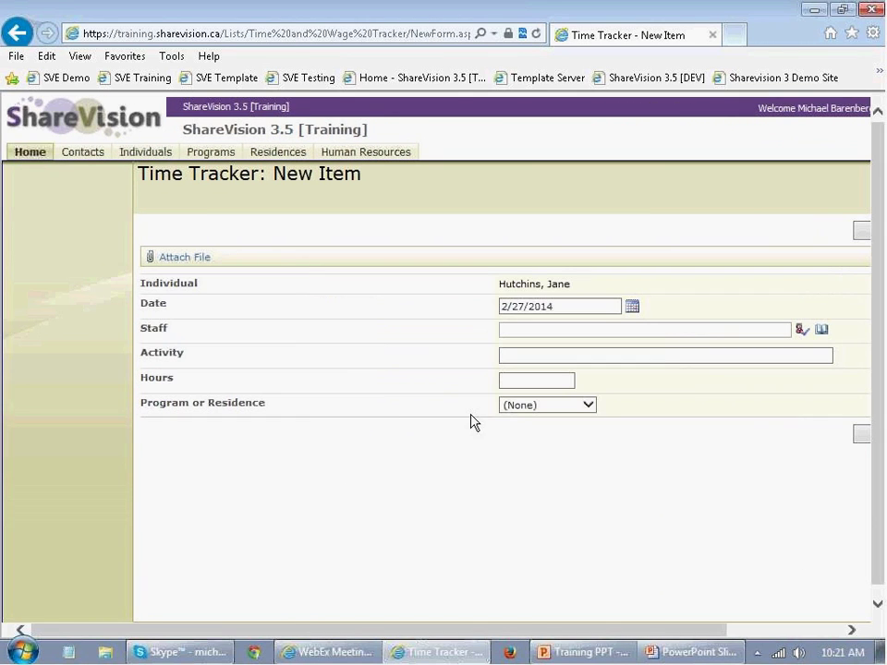
# Fill in the entry with Test Program, activity Woodworking and 5 hours, and save it.
pyautogui.click(510, 409)
pyautogui.click(519, 439)
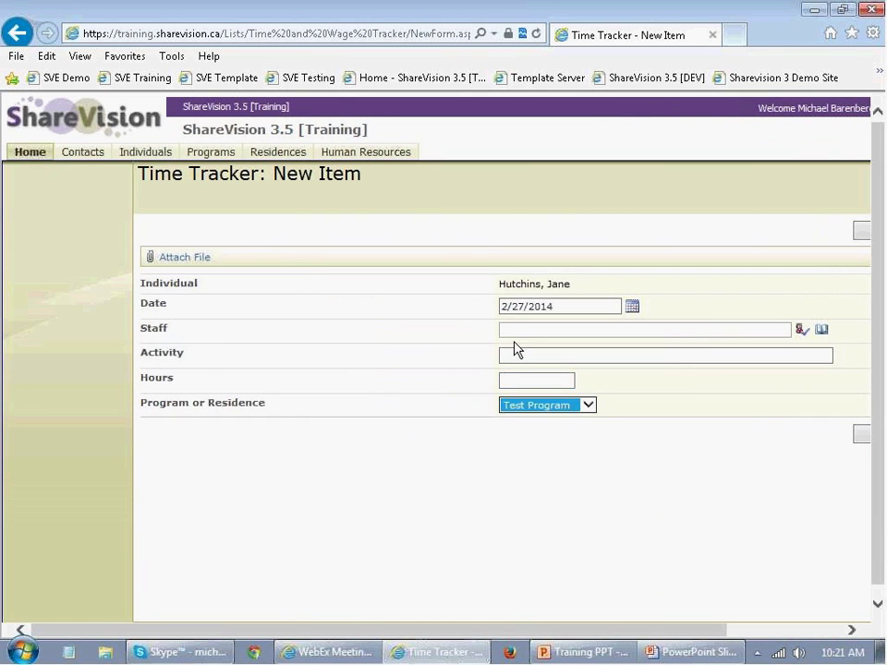
pyautogui.click(545, 354)
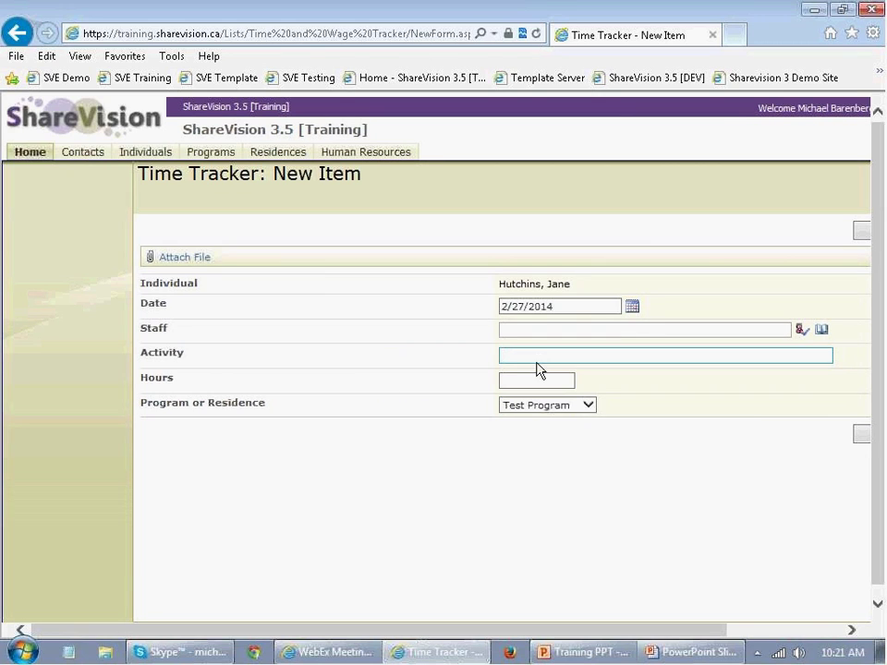
pyautogui.write('Wood')
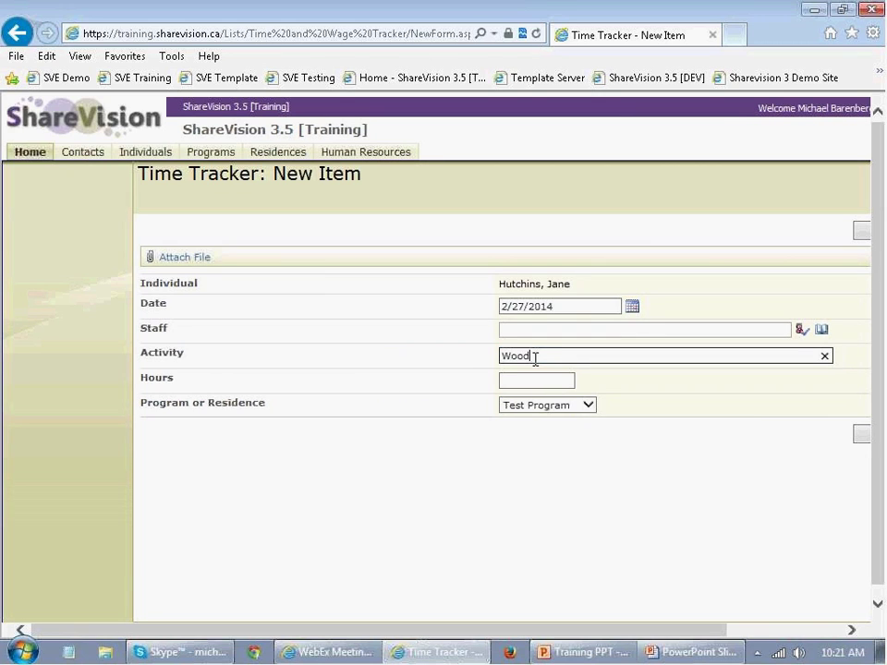
pyautogui.write('working')
pyautogui.click(525, 379)
pyautogui.write('5')
pyautogui.press('Tab')
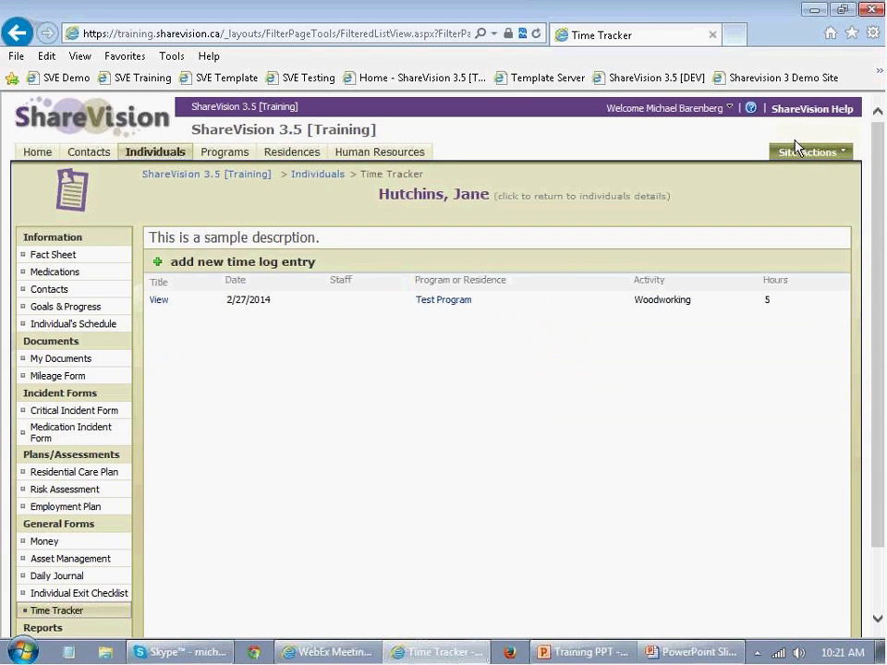
# Find the Time Tracker list among all site content and open it.
pyautogui.click(849, 150)
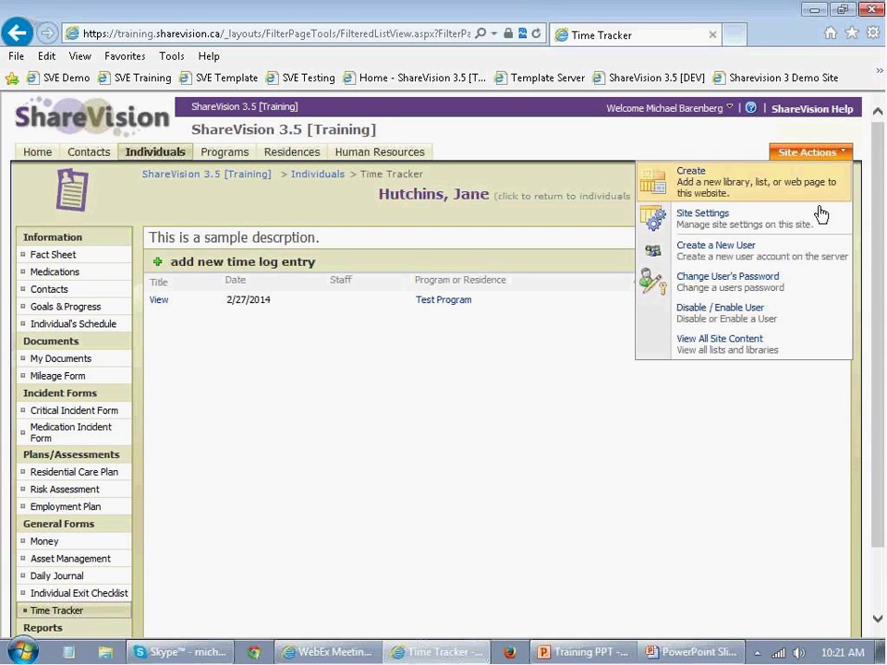
pyautogui.click(768, 325)
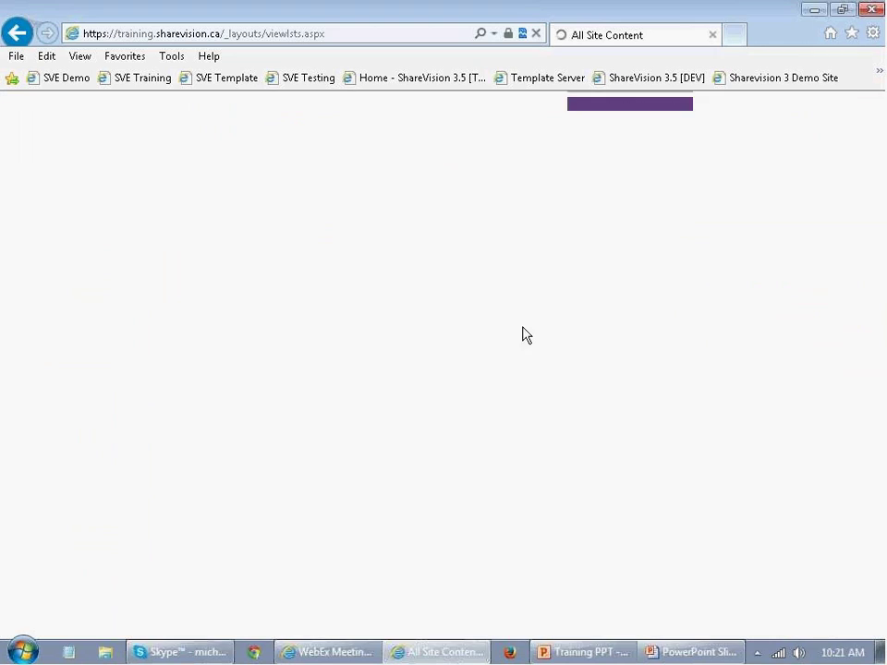
pyautogui.scroll(-15, 259, 442)
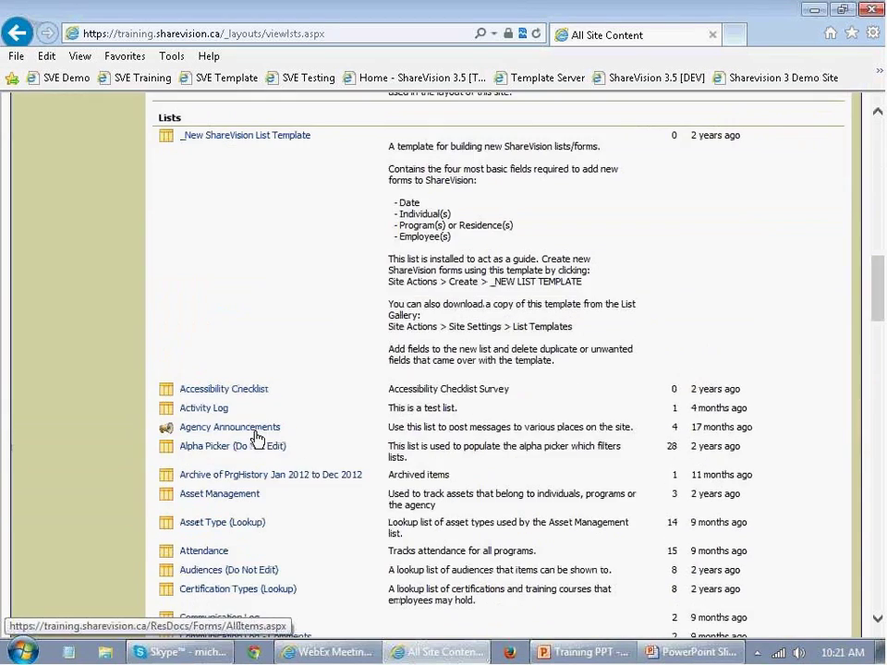
pyautogui.scroll(-1, 258, 439)
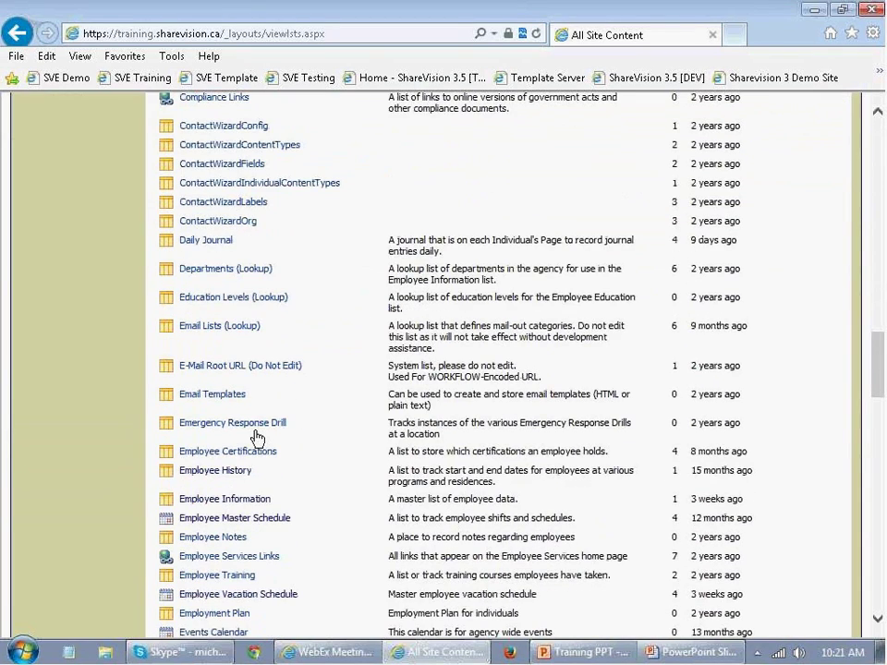
pyautogui.scroll(-10, 257, 437)
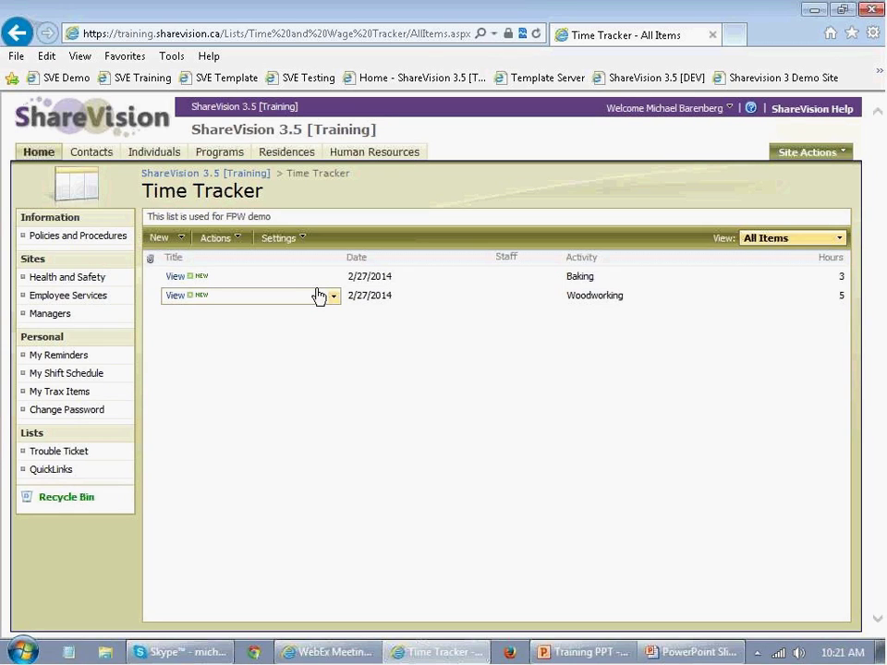
# From the Time Tracker list settings, start creating a page that filters its records by individual, program or residence.
pyautogui.click(302, 240)
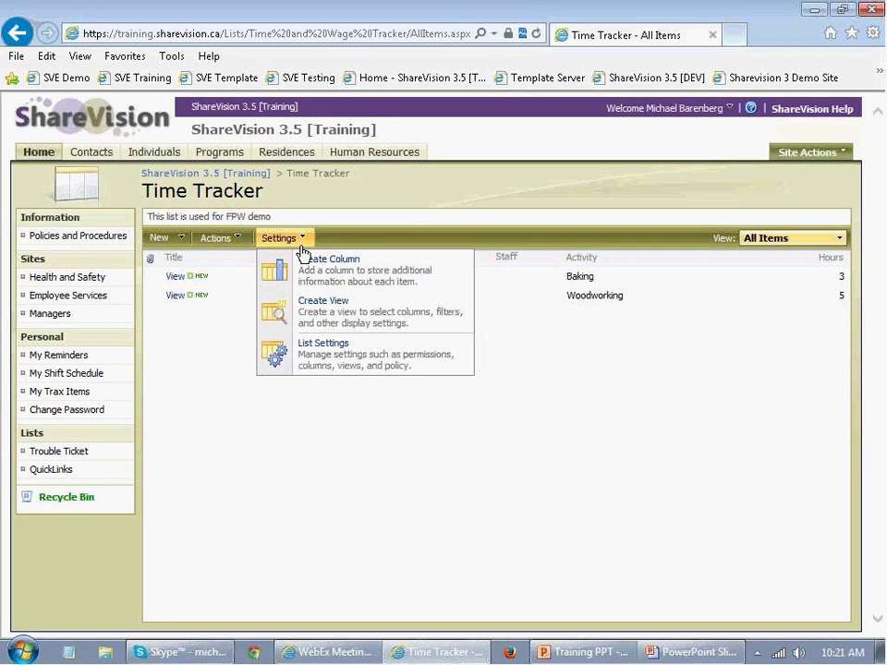
pyautogui.click(334, 348)
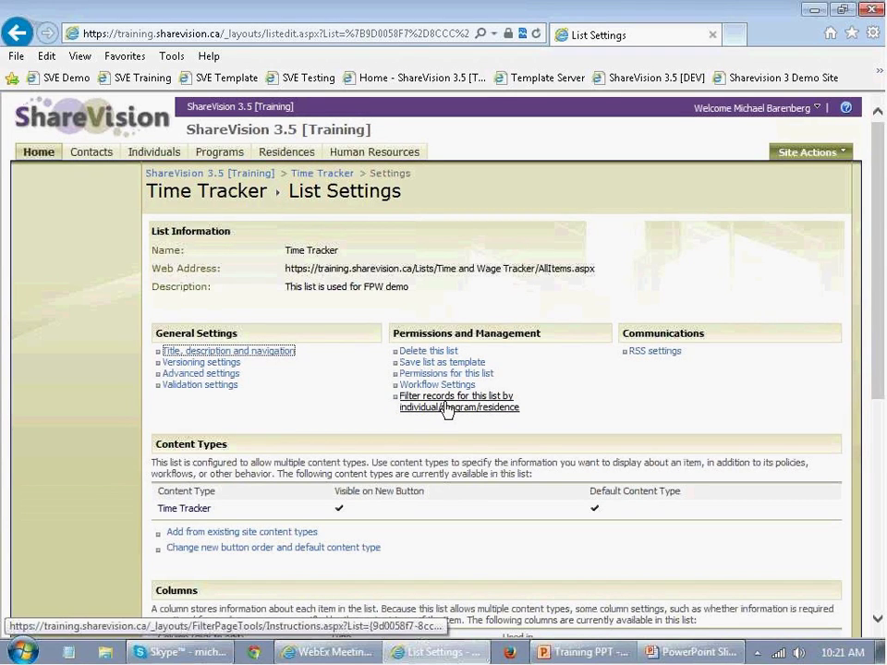
pyautogui.click(446, 408)
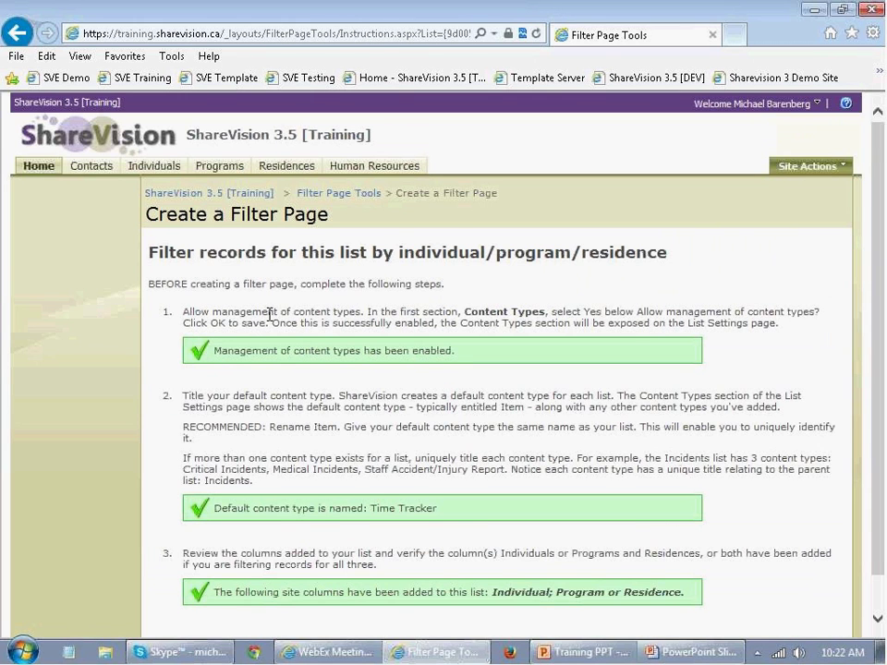
pyautogui.scroll(-1, 267, 310)
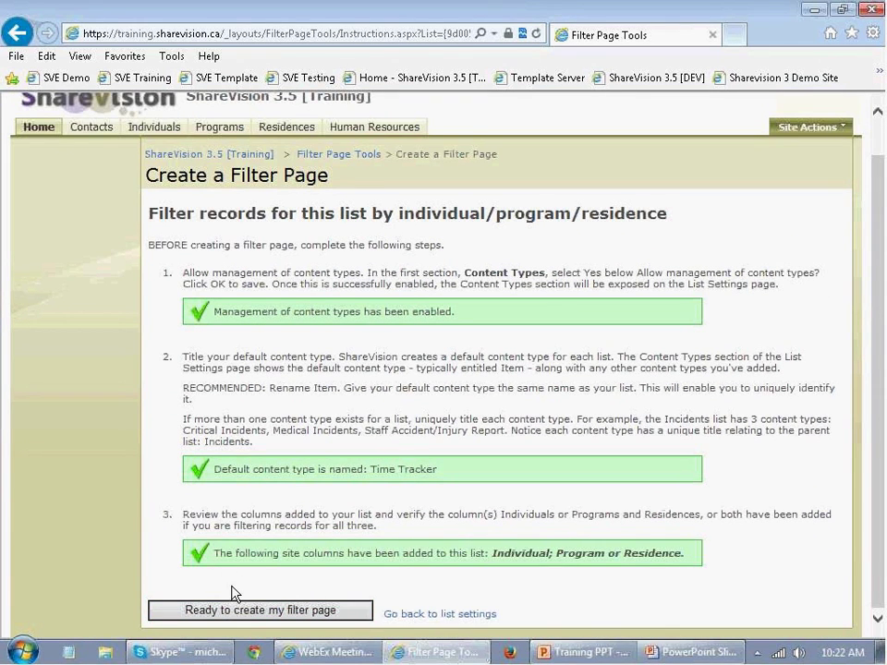
pyautogui.click(233, 614)
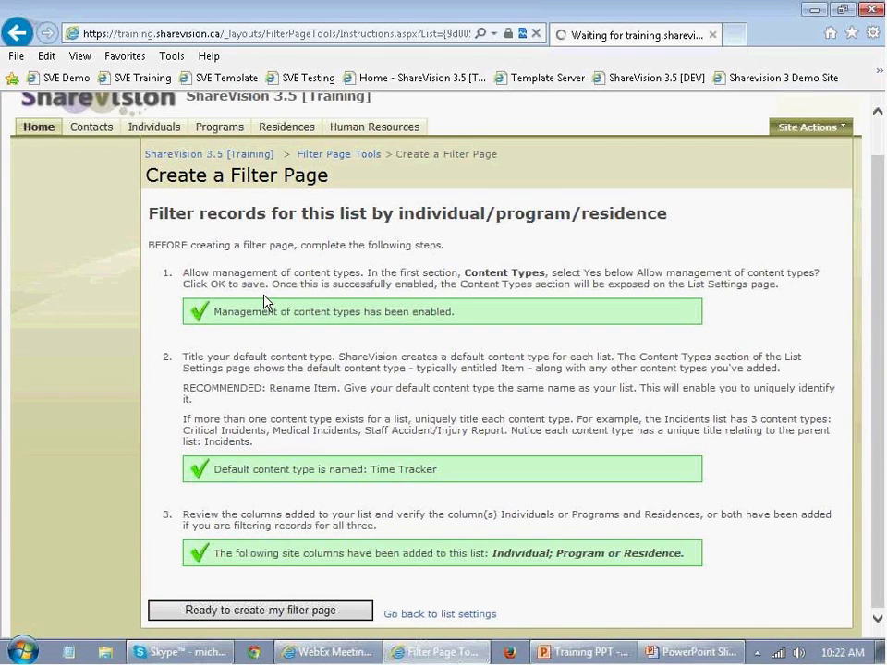
# Filter the Time Tracker records by Program and limit the individuals dropdown to a program's enrolled individuals.
pyautogui.scroll(-2, 313, 352)
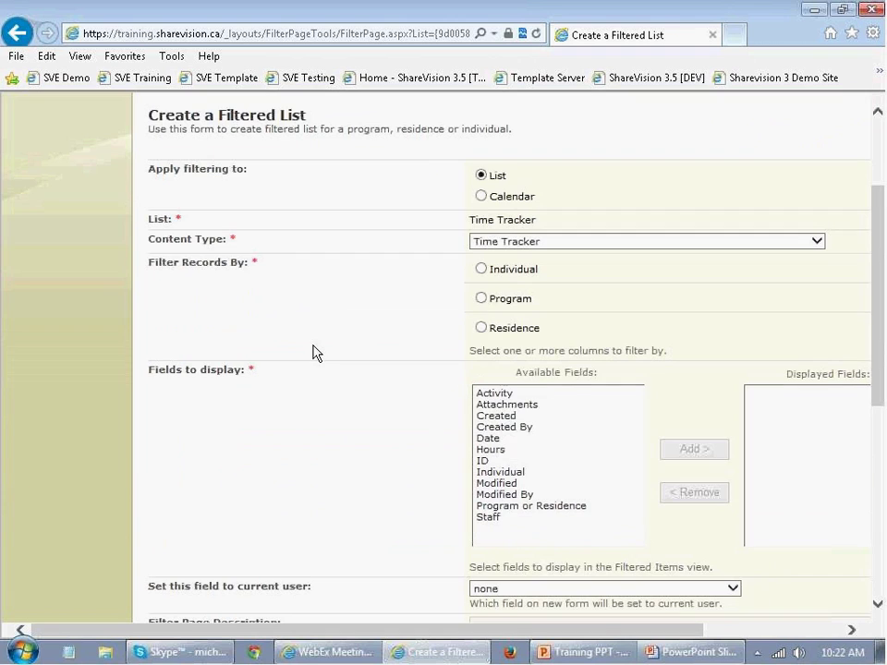
pyautogui.click(481, 297)
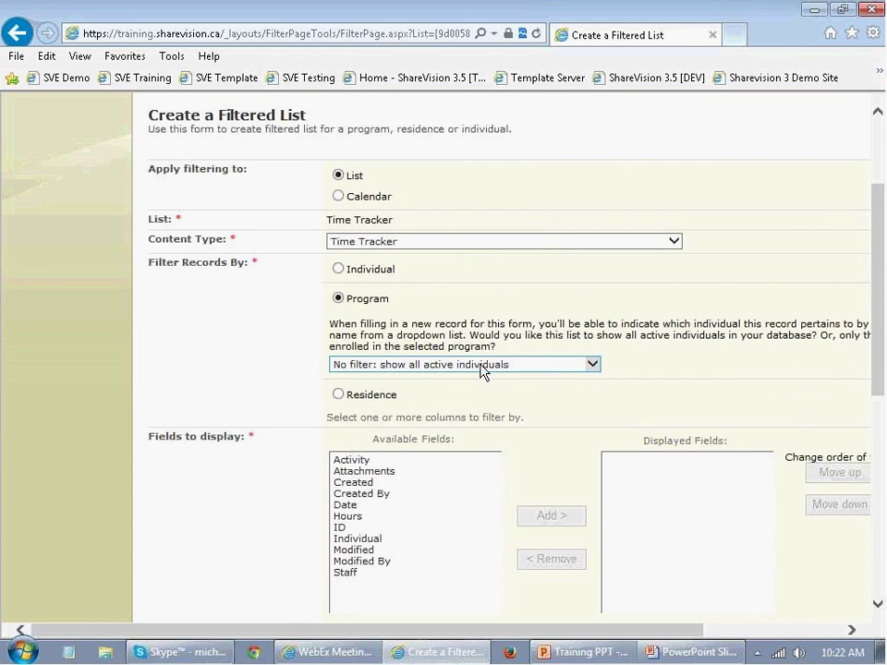
pyautogui.click(480, 367)
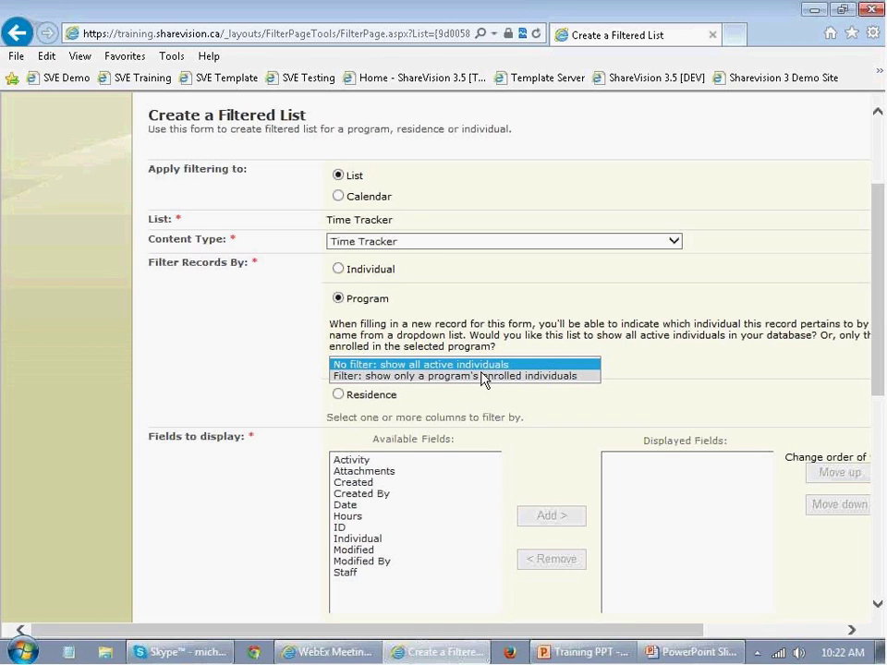
pyautogui.click(482, 377)
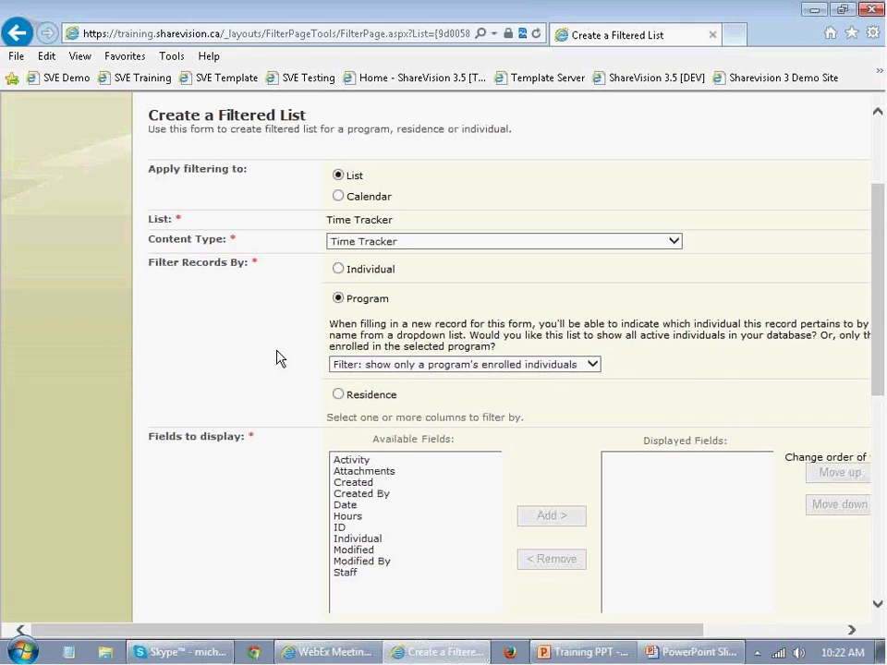
# Add Individual, Date, Hours, Activity and Staff, in that order, to the displayed fields.
pyautogui.scroll(-1, 280, 357)
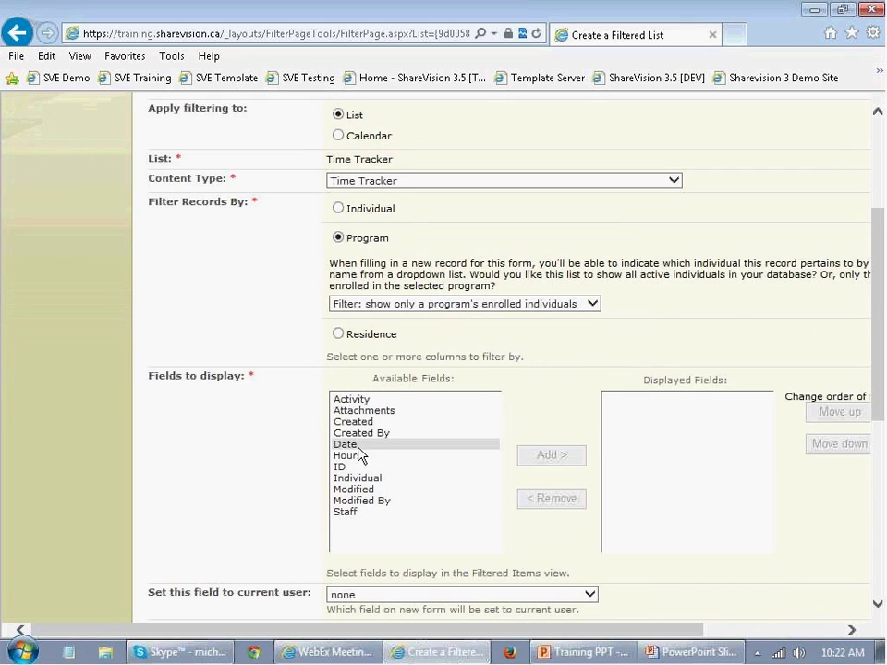
pyautogui.click(386, 479)
pyautogui.click(550, 454)
pyautogui.click(473, 445)
pyautogui.click(545, 455)
pyautogui.click(356, 445)
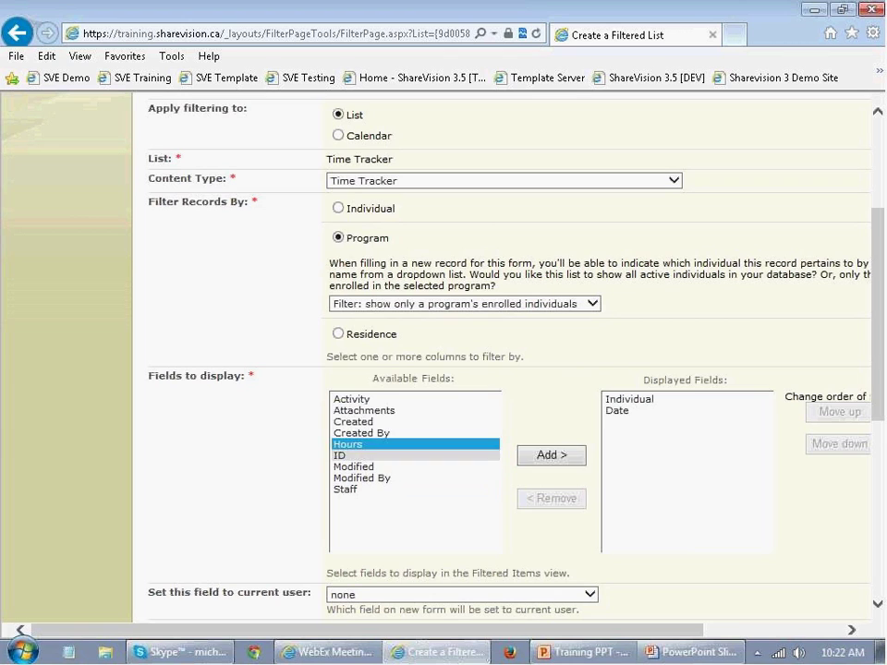
pyautogui.click(550, 455)
pyautogui.click(353, 400)
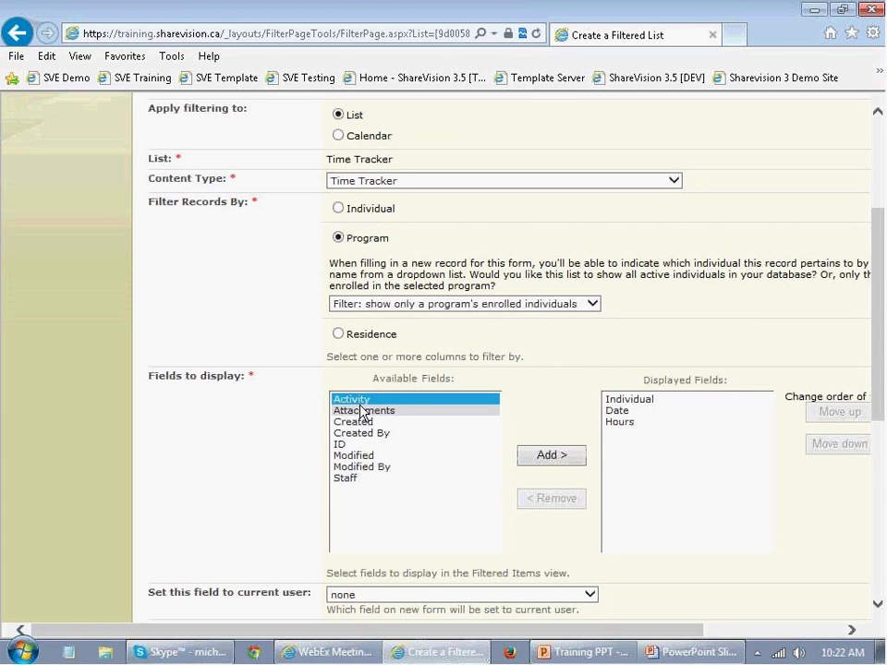
pyautogui.click(545, 462)
pyautogui.click(360, 469)
pyautogui.click(546, 455)
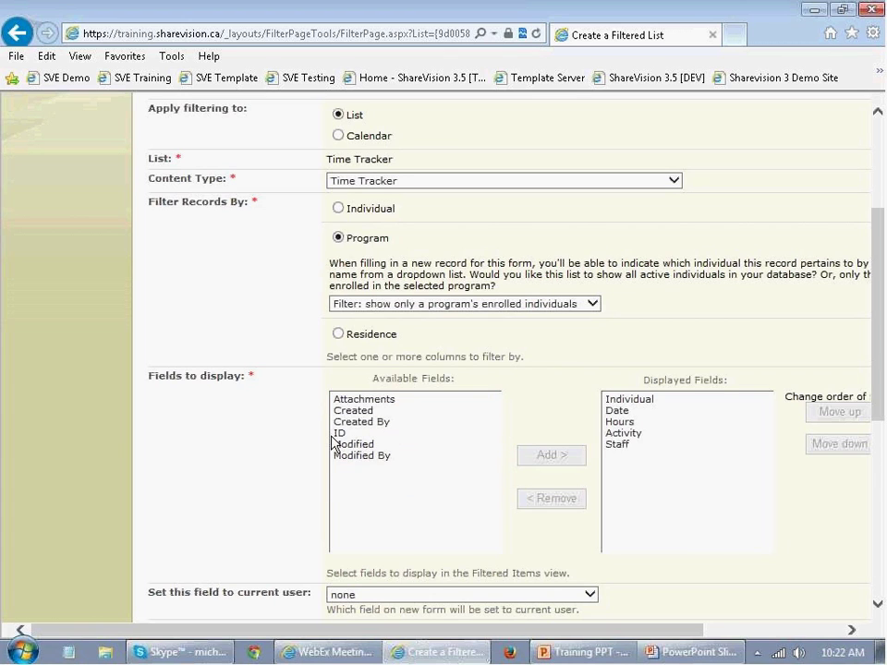
# Keep the Time Tracker link under Information and shown for all programs, and save the program-filtered page.
pyautogui.scroll(-5, 185, 443)
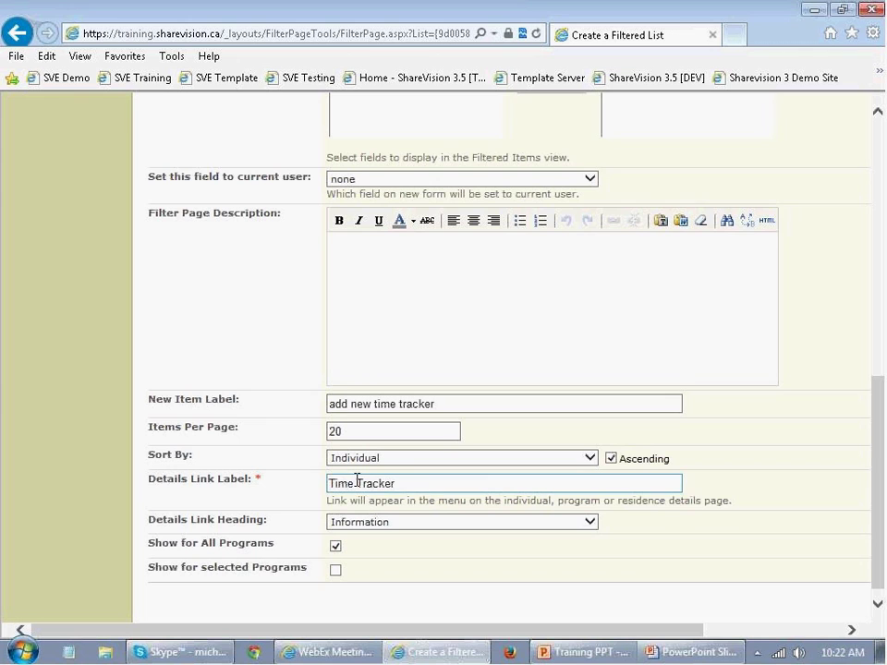
pyautogui.scroll(-1, 244, 526)
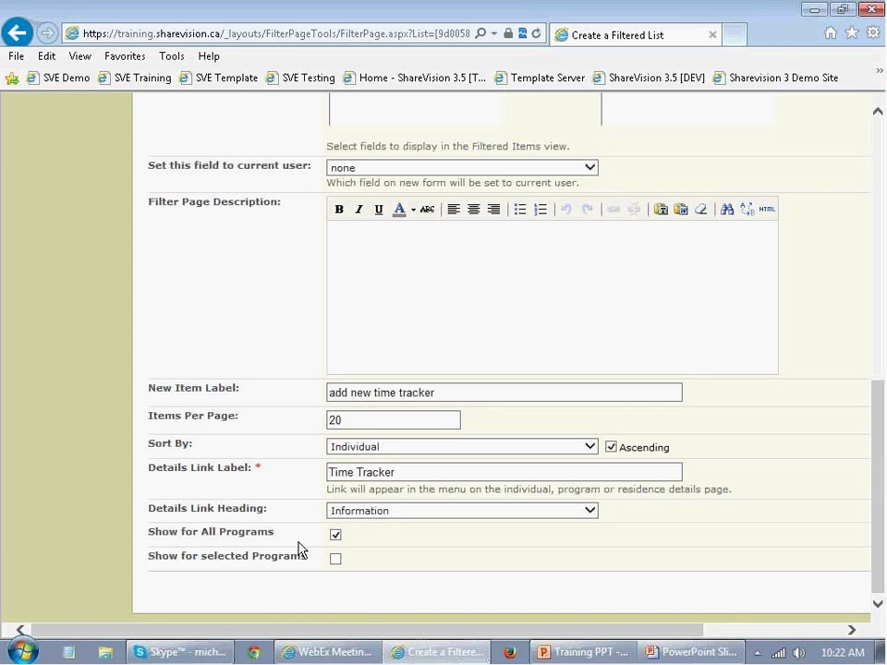
pyautogui.moveTo(374, 639); pyautogui.dragTo(449, 639)
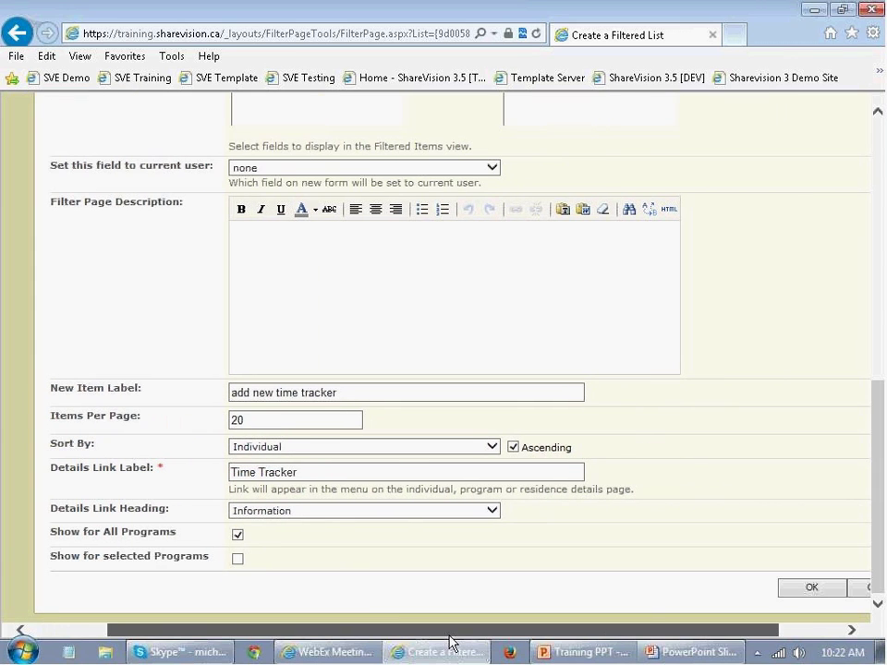
pyautogui.click(795, 587)
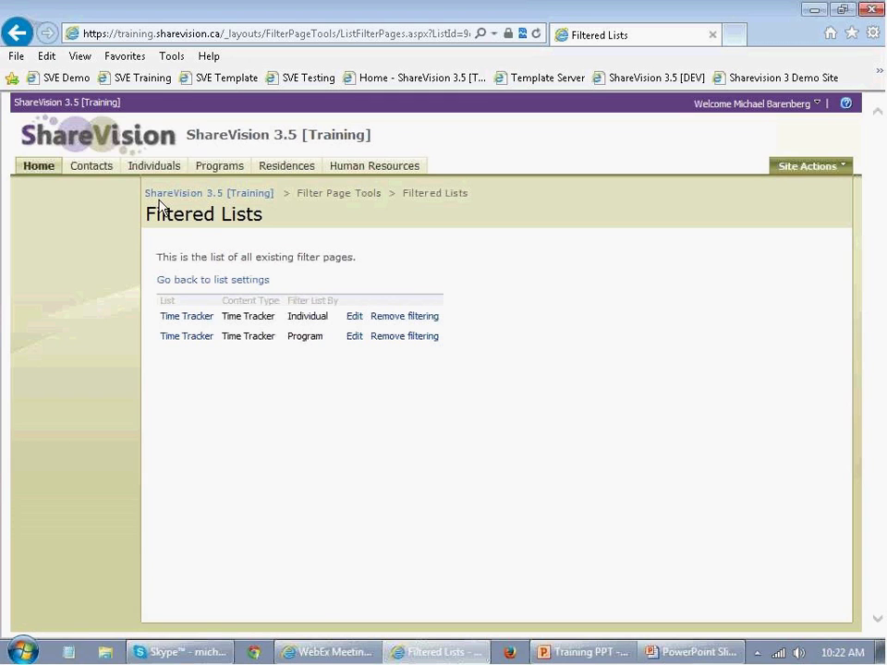
# Open Test Program's details page and view the entries in its Time Tracker.
pyautogui.click(219, 167)
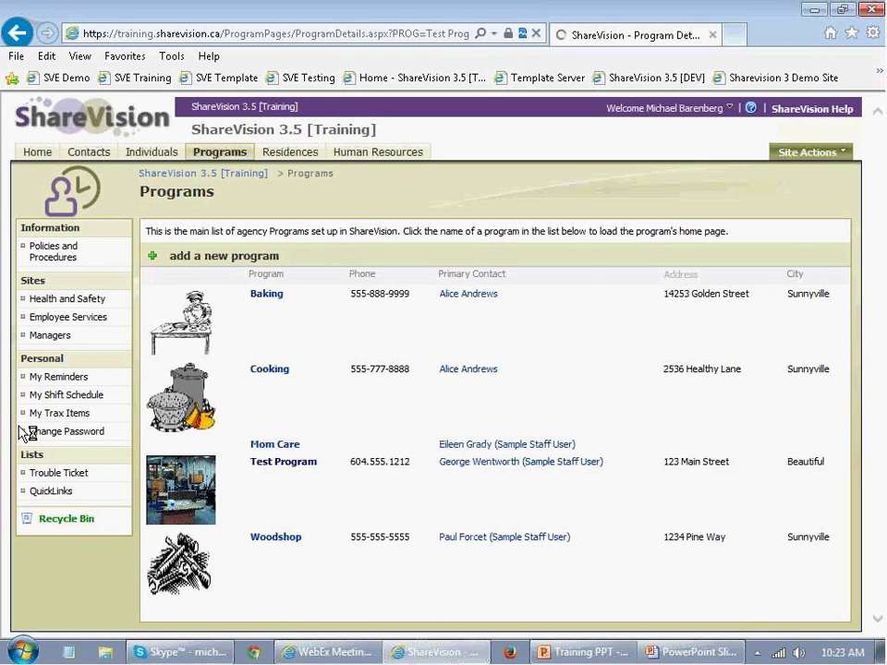
pyautogui.scroll(-3, 19, 443)
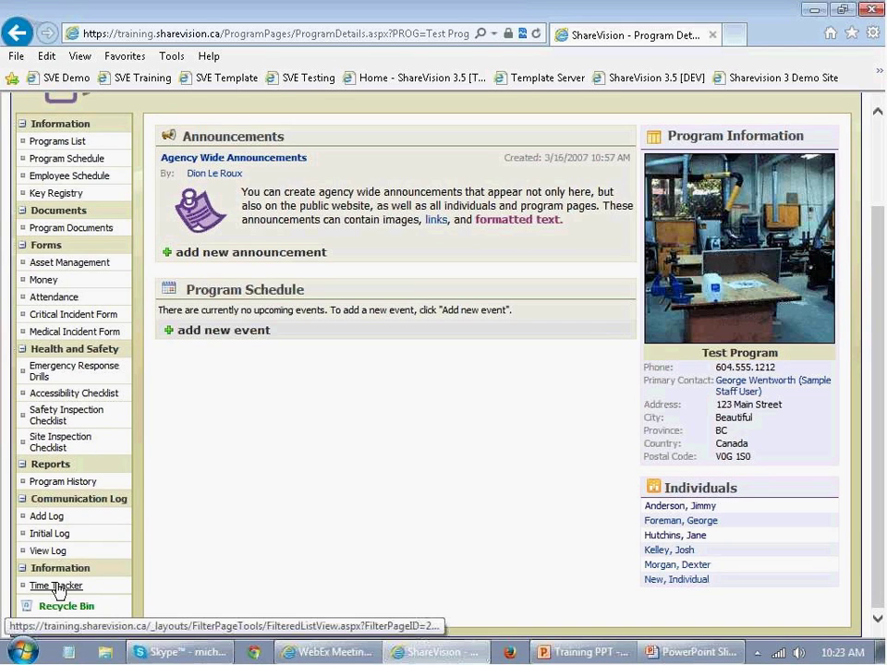
pyautogui.click(57, 588)
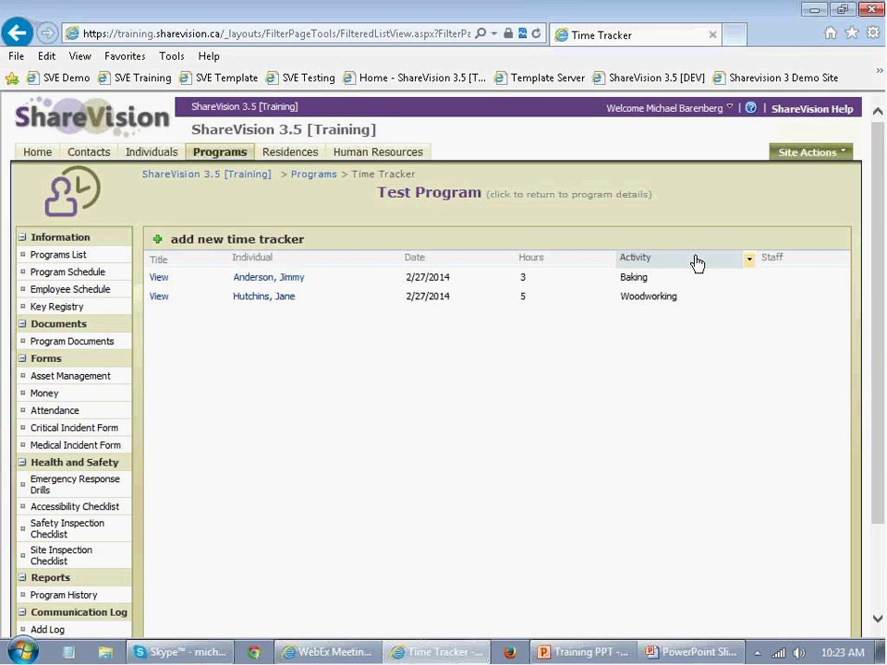
# Open the site-wide overview of Filtered Lists from the site settings.
pyautogui.click(840, 158)
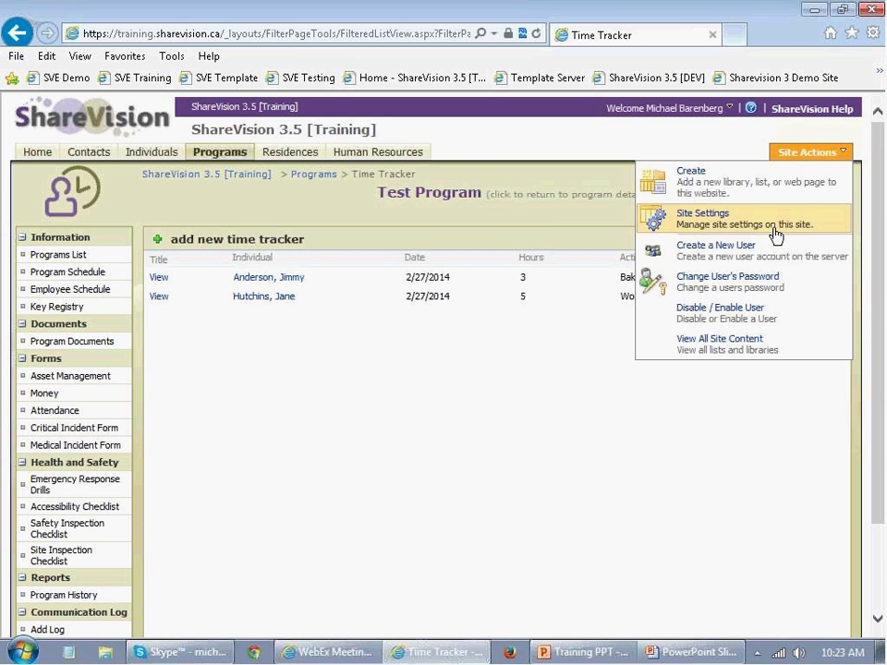
pyautogui.click(775, 228)
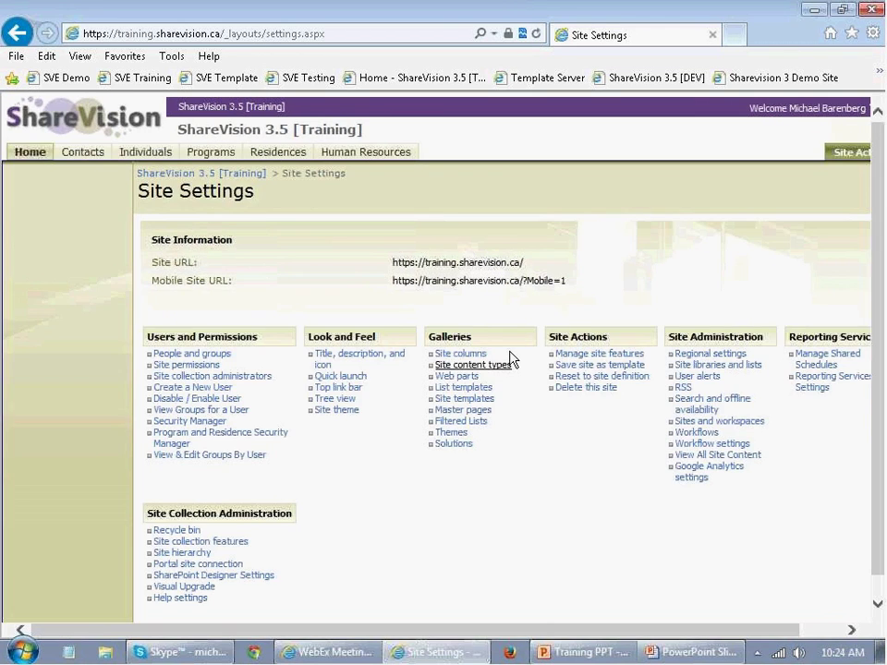
pyautogui.click(479, 424)
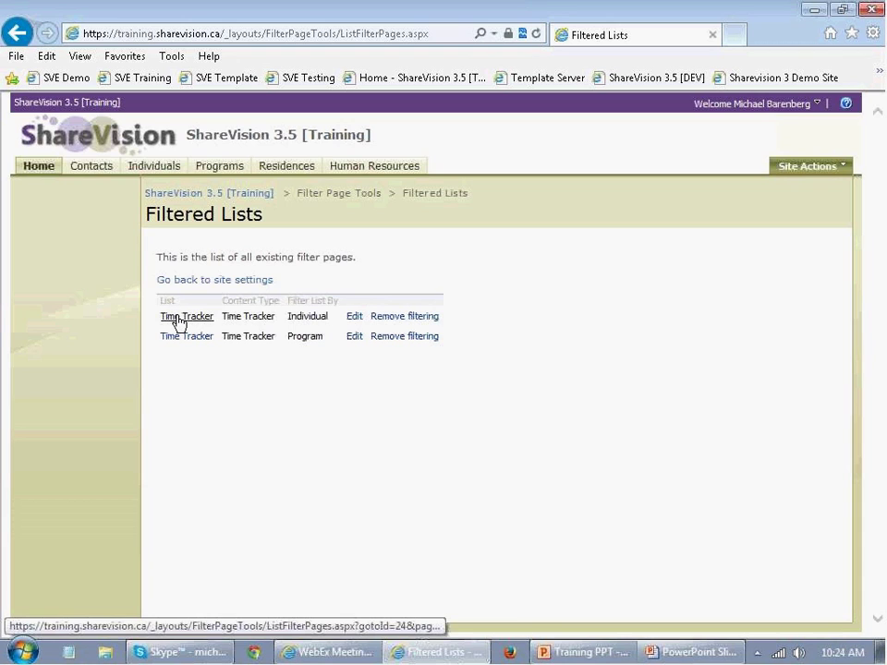
# Try adding Created By to the displayed fields of the individual-filtered Time Tracker page, and cancel the edit.
pyautogui.click(354, 324)
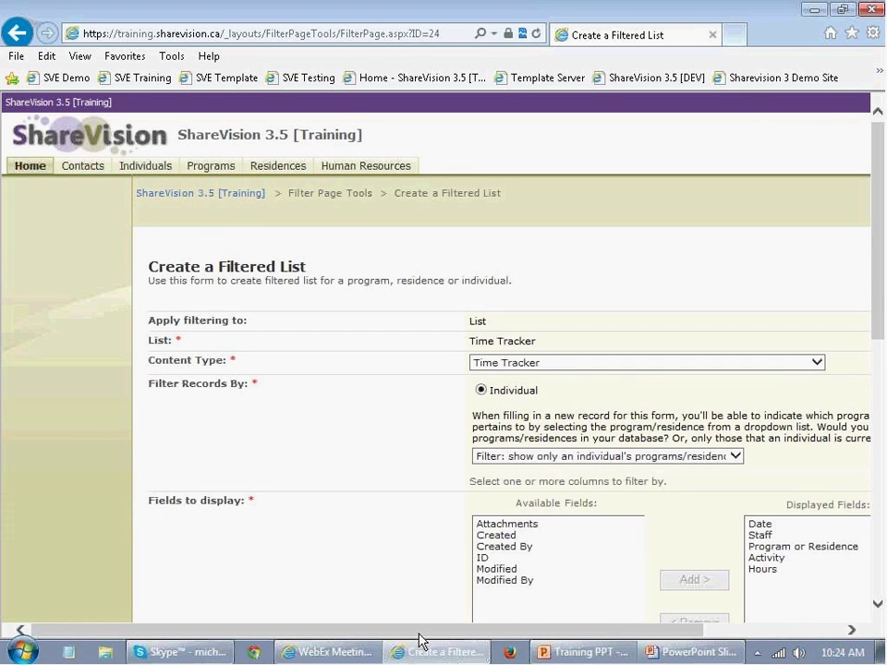
pyautogui.moveTo(418, 631); pyautogui.dragTo(545, 629)
pyautogui.scroll(-1, 389, 510)
pyautogui.click(379, 524)
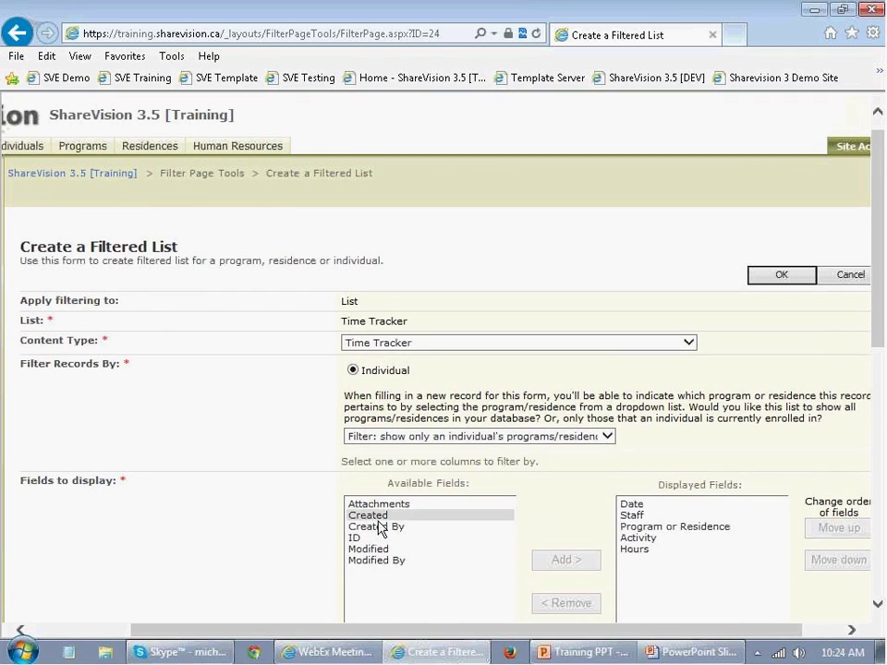
pyautogui.click(545, 560)
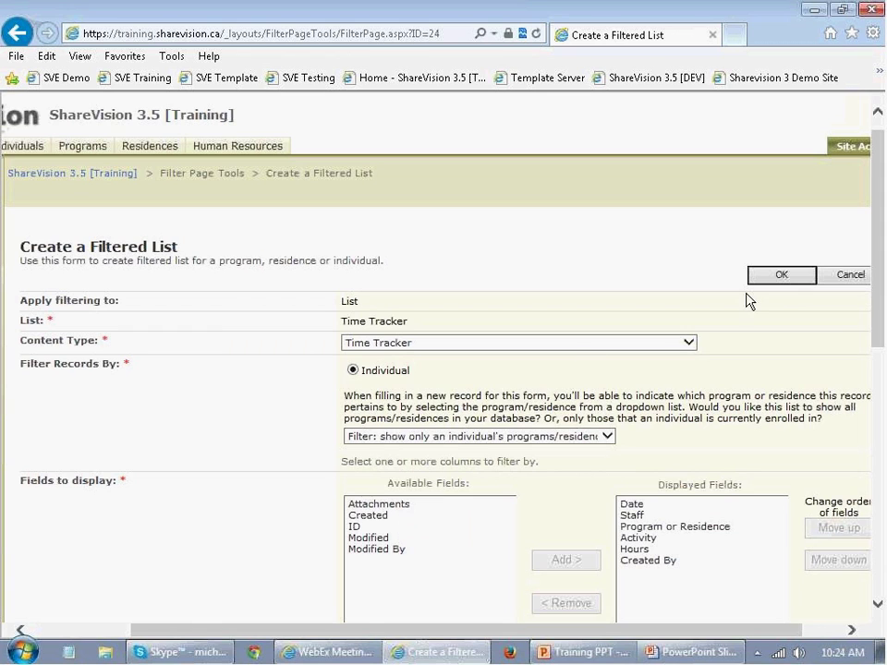
pyautogui.click(842, 277)
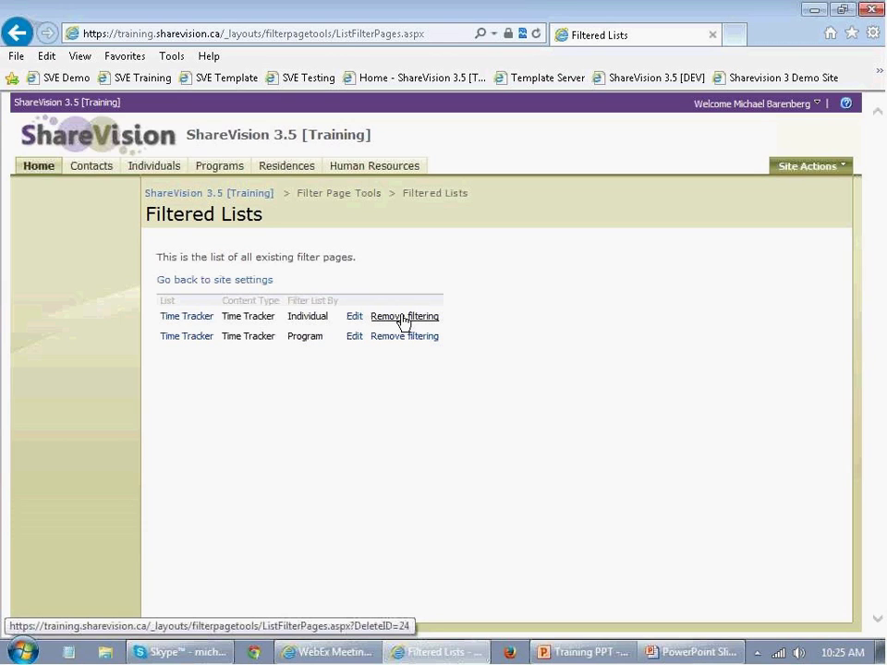
# Switch to the running PowerPoint slide show of Training PPT - Filter Page Wizard - Generic.pptx.
pyautogui.moveTo(695, 651)
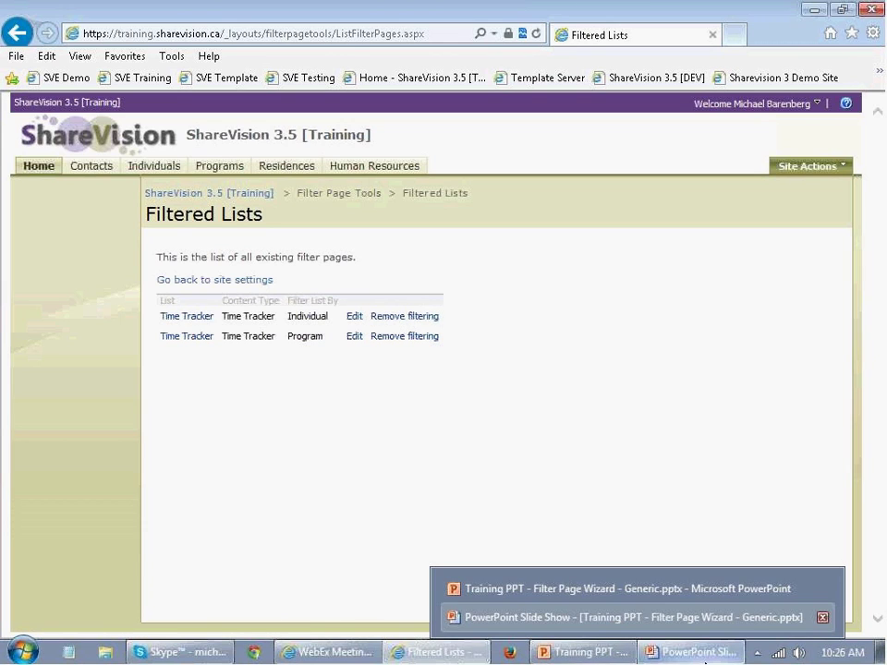
pyautogui.click(665, 617)
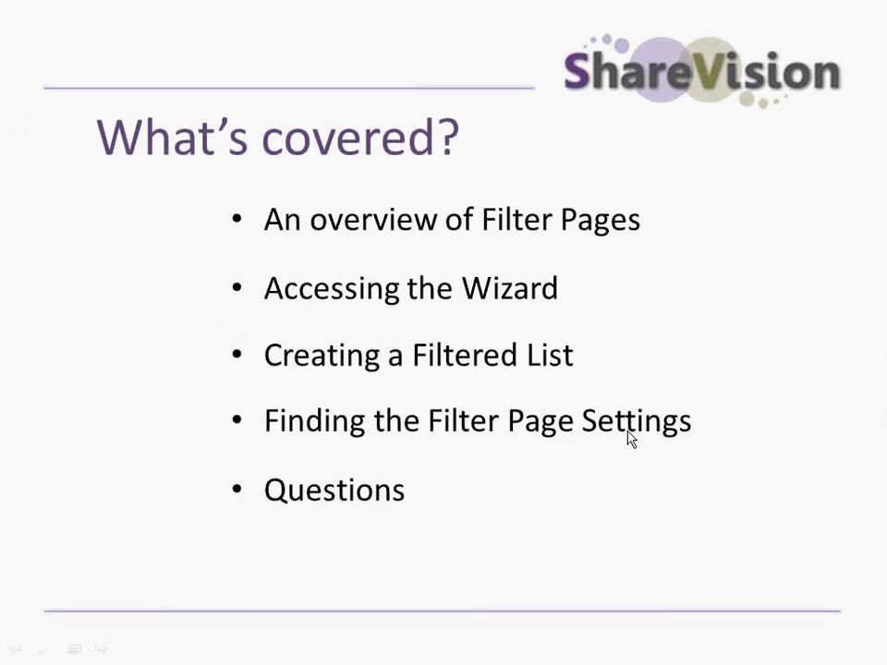